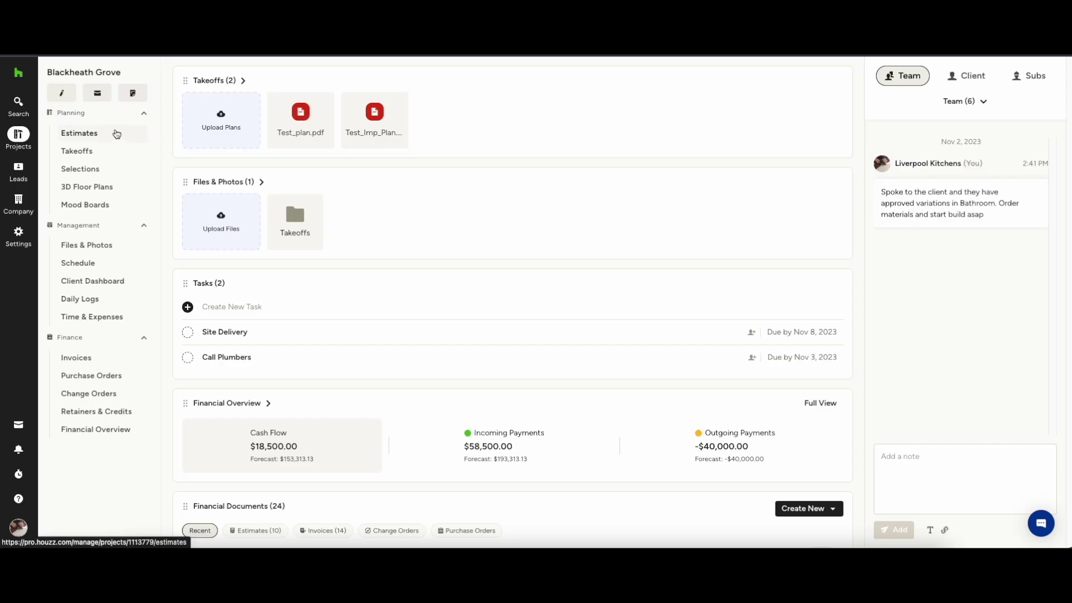
Show the Blackheath Grove Estimates list and the New Estimate options.
left_click(117, 133)
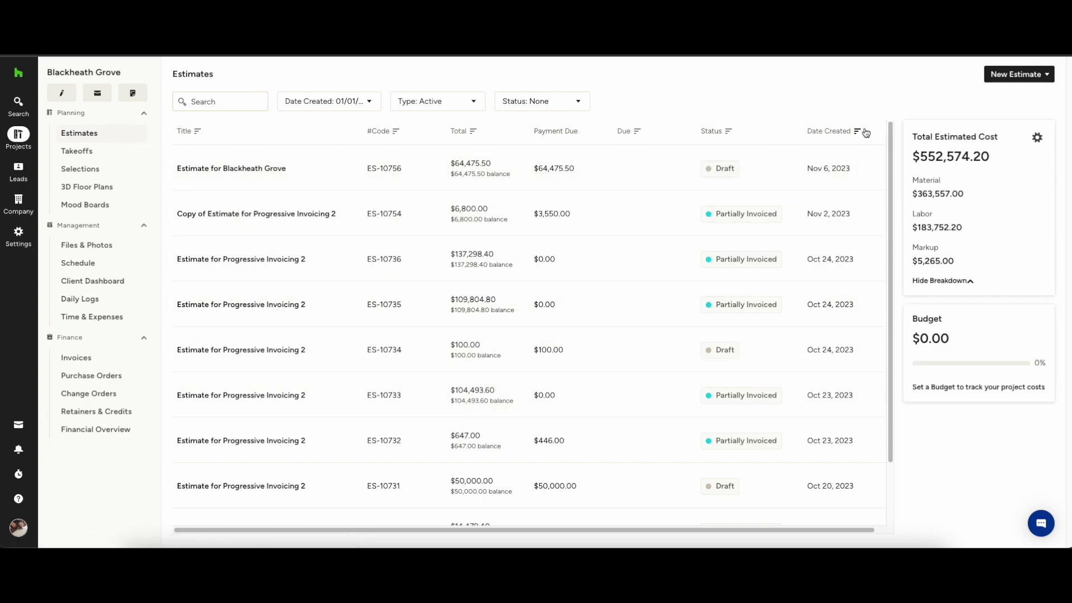
left_click(1026, 76)
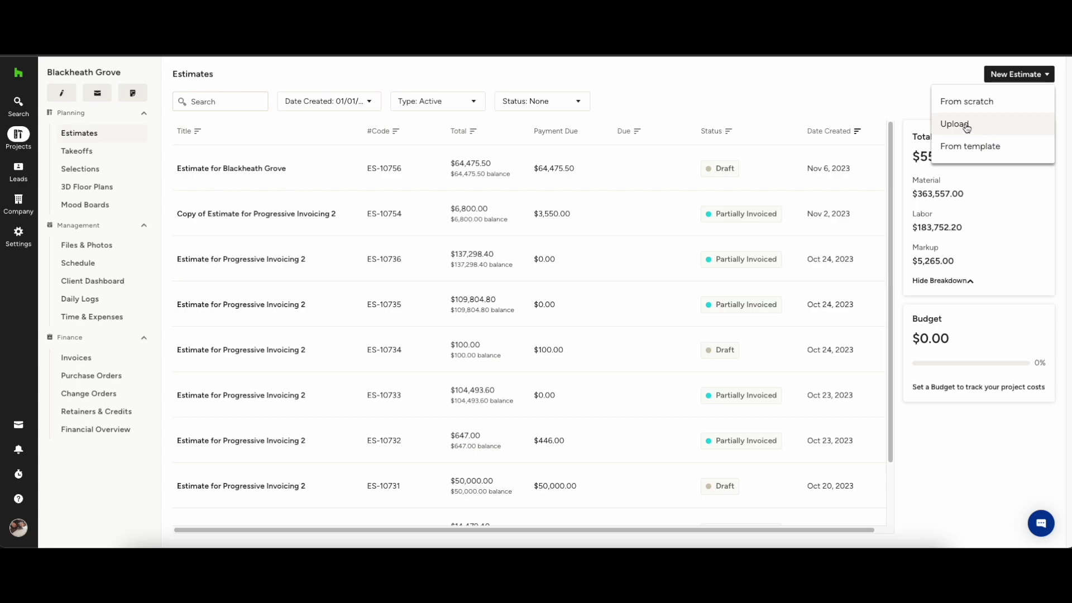
Create a new estimate from the Kitchen & Bathroom Remodel template.
left_click(998, 148)
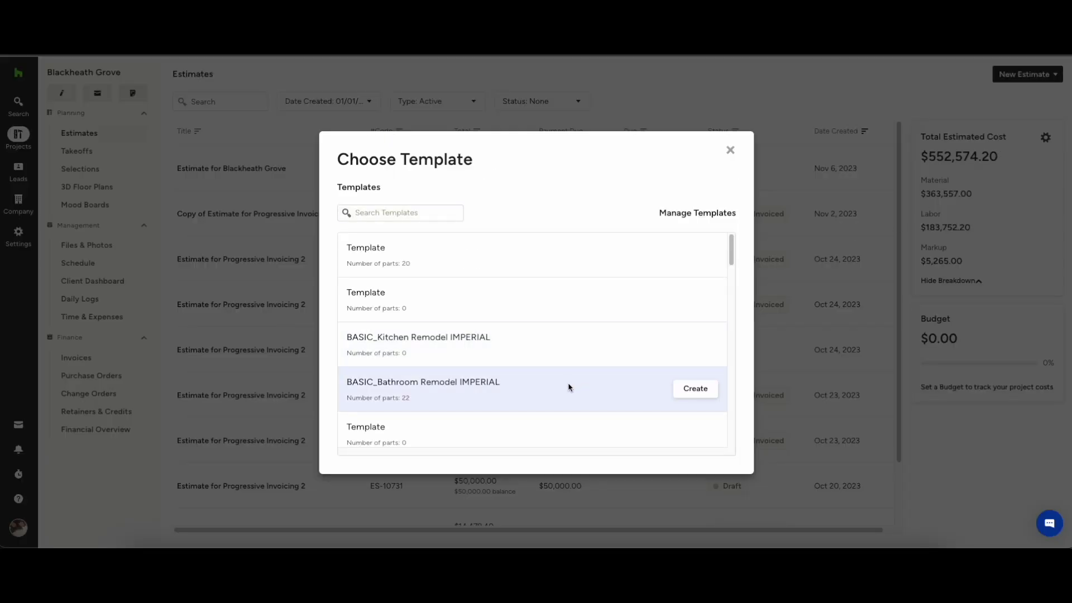
scroll(566, 331, "down", 10)
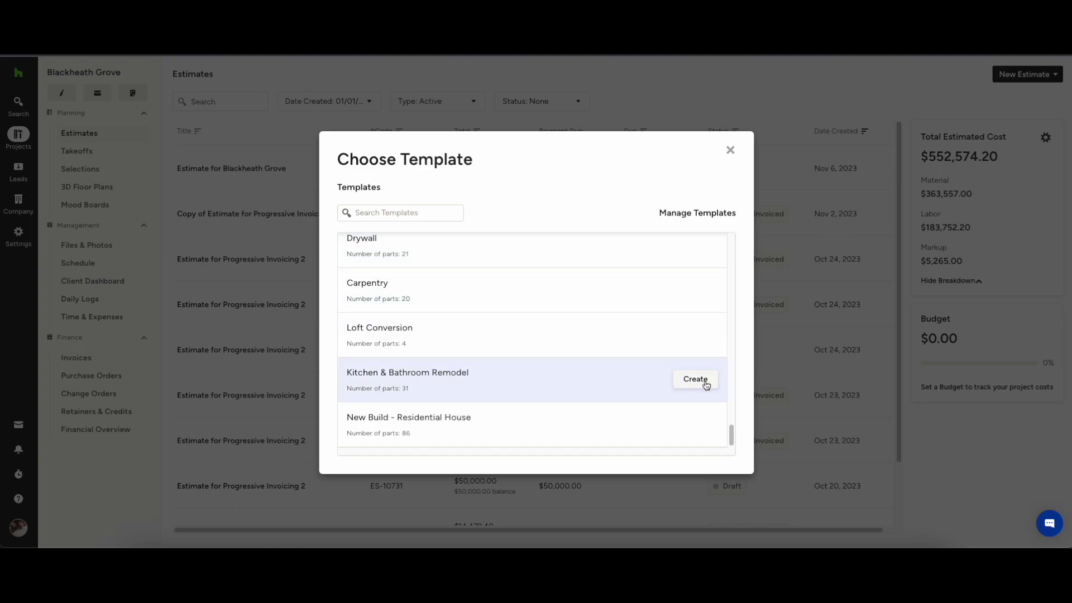
left_click(696, 380)
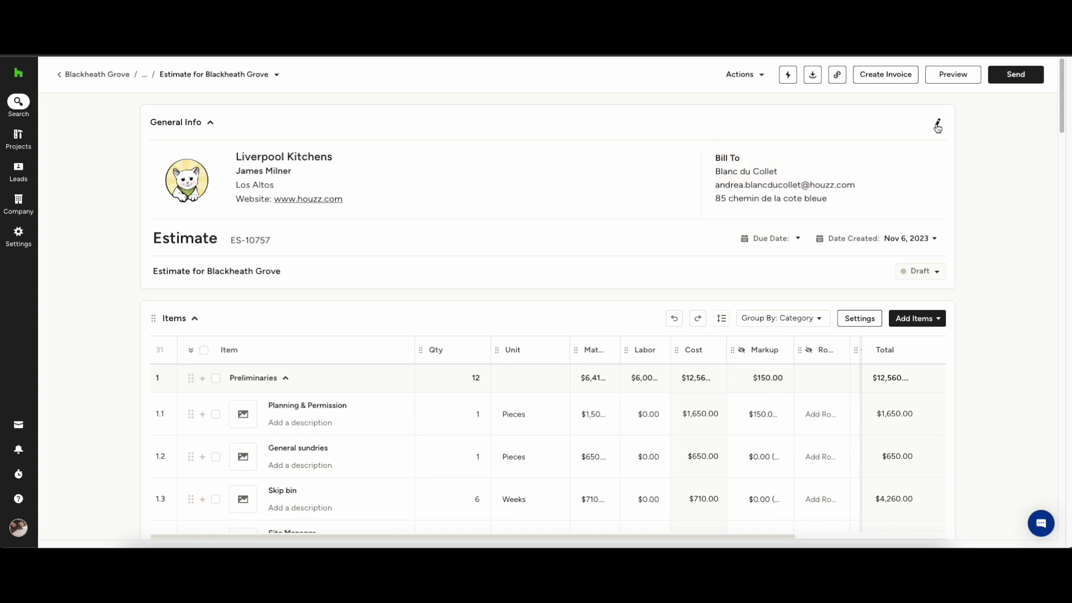
left_click(938, 126)
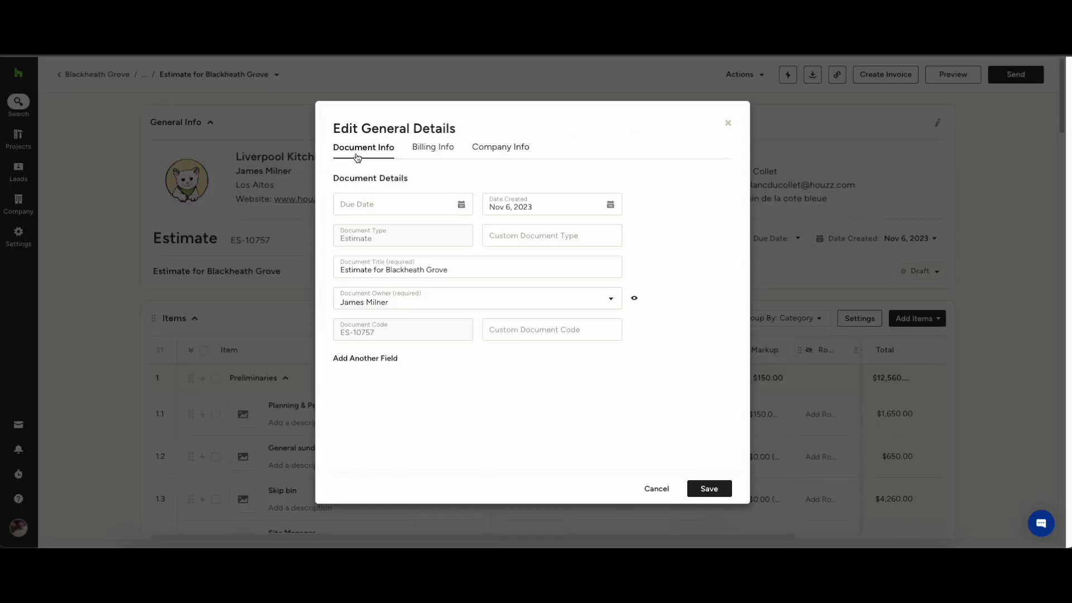
left_click(434, 151)
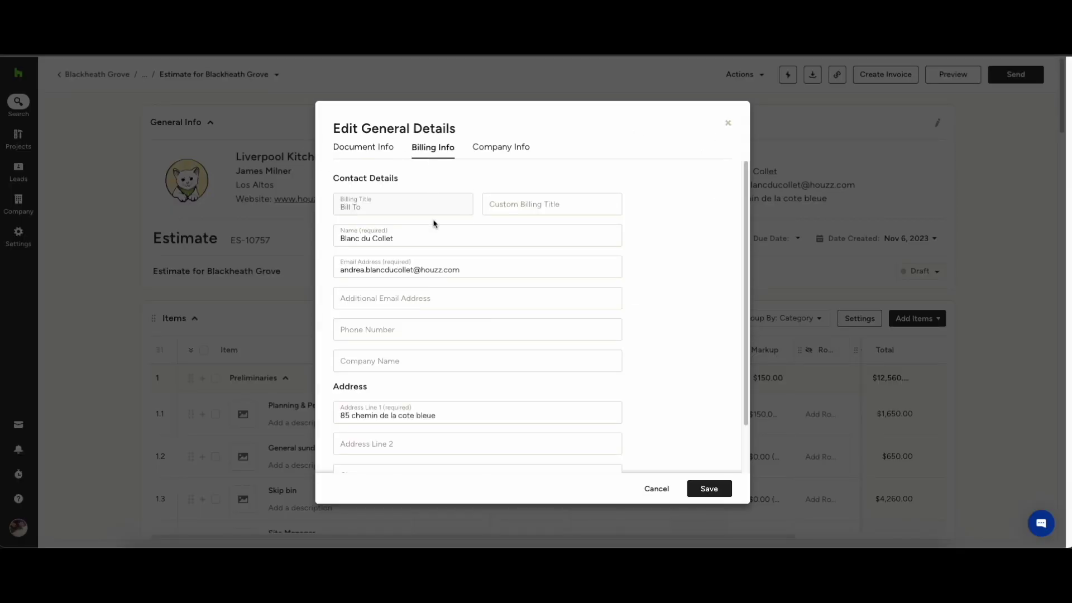
left_click(505, 144)
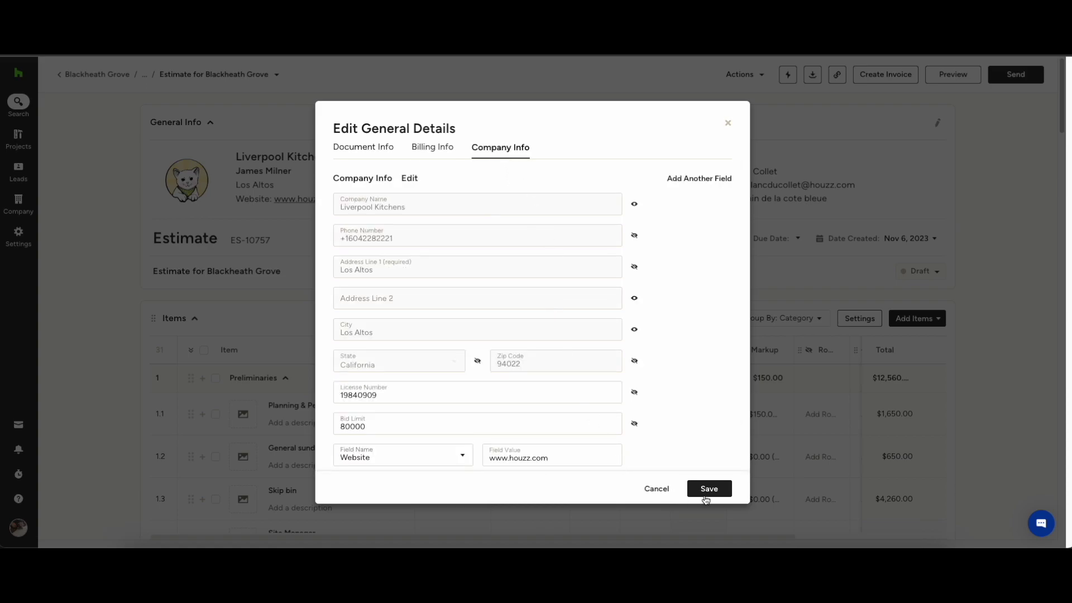
left_click(657, 489)
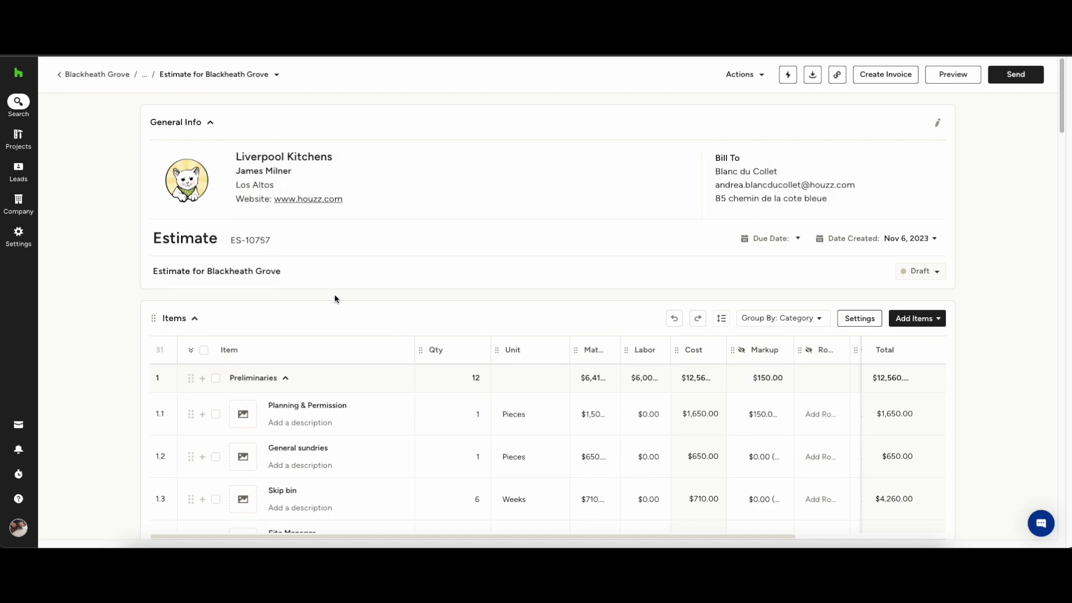
Set the item rows to Single height and bring up the Group By: Category choices.
left_click(721, 318)
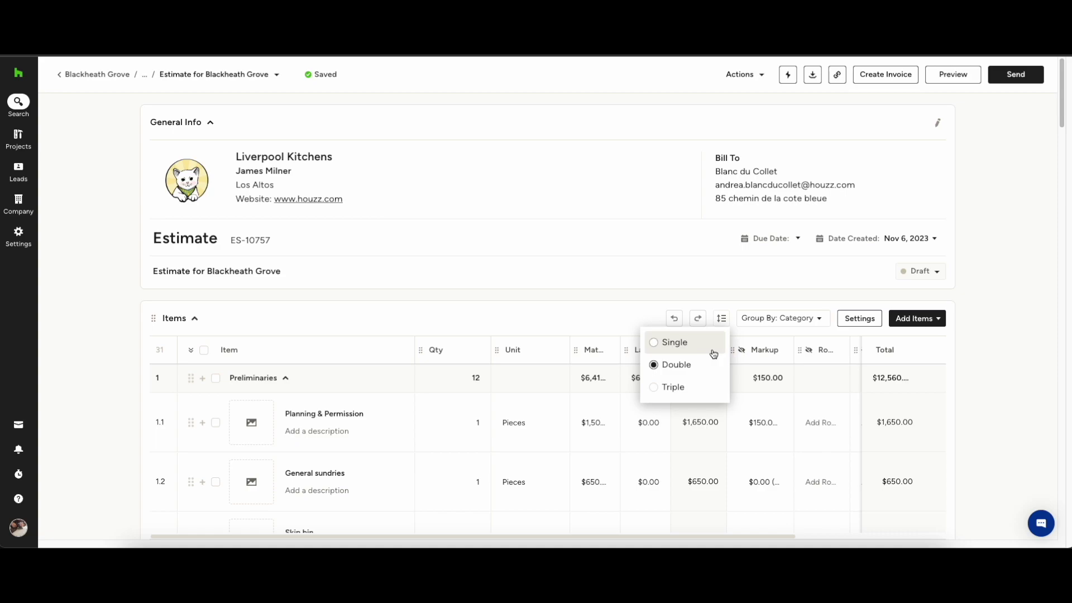
left_click(710, 343)
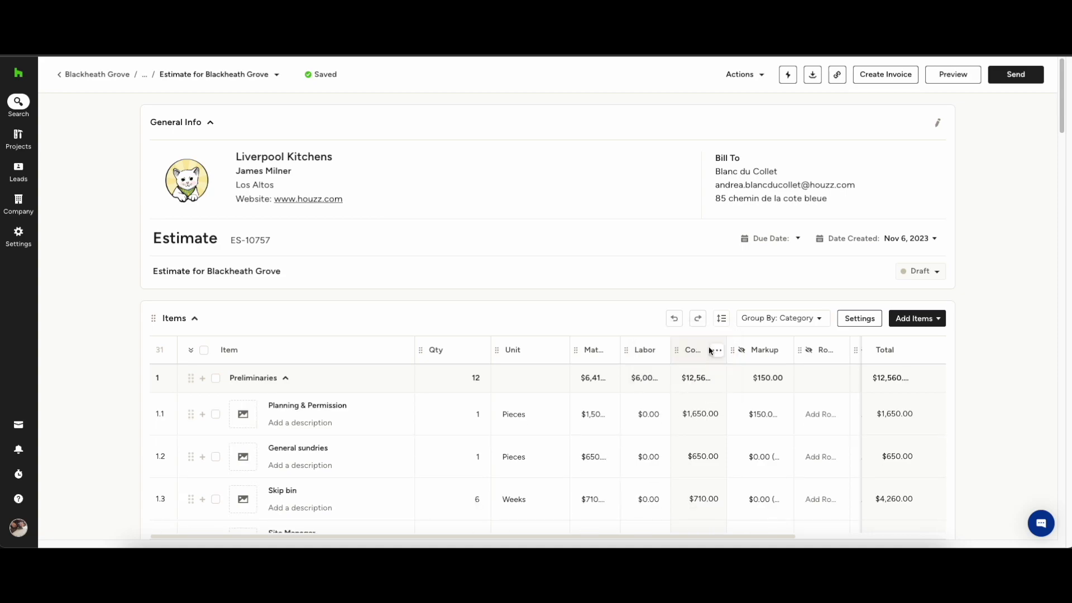
left_click(820, 320)
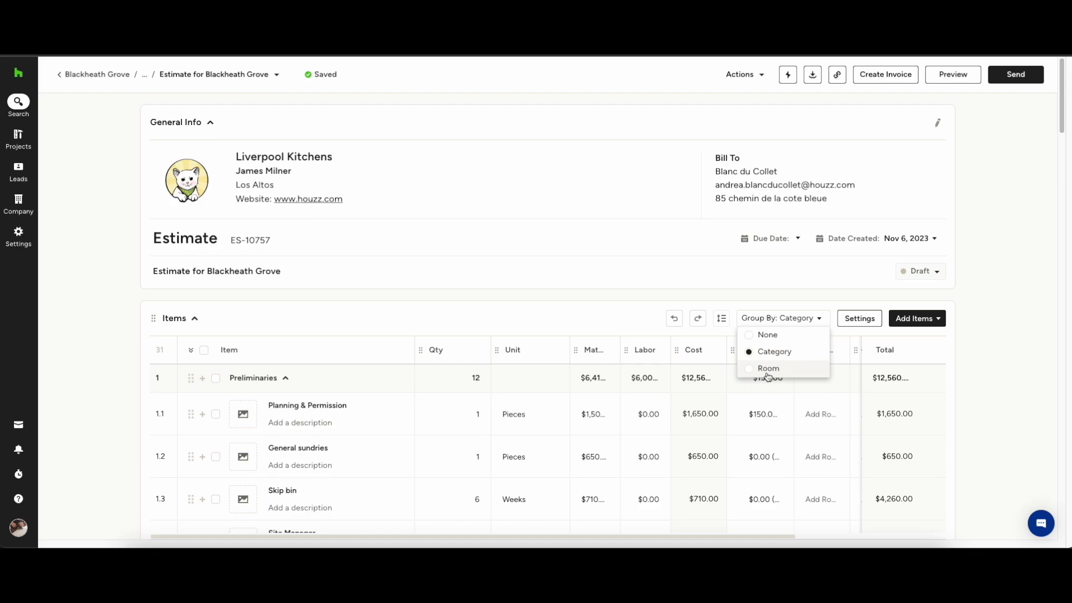
Hide the Dimensions, Color, Room and Markup columns and item images, and save the settings.
left_click(861, 319)
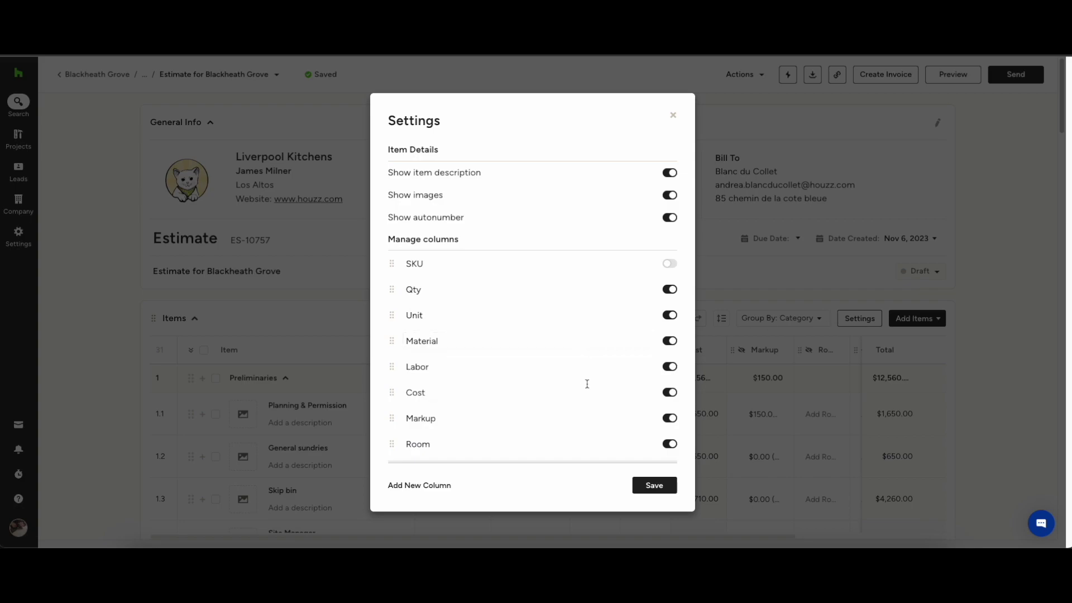
scroll(584, 370, "down", 4)
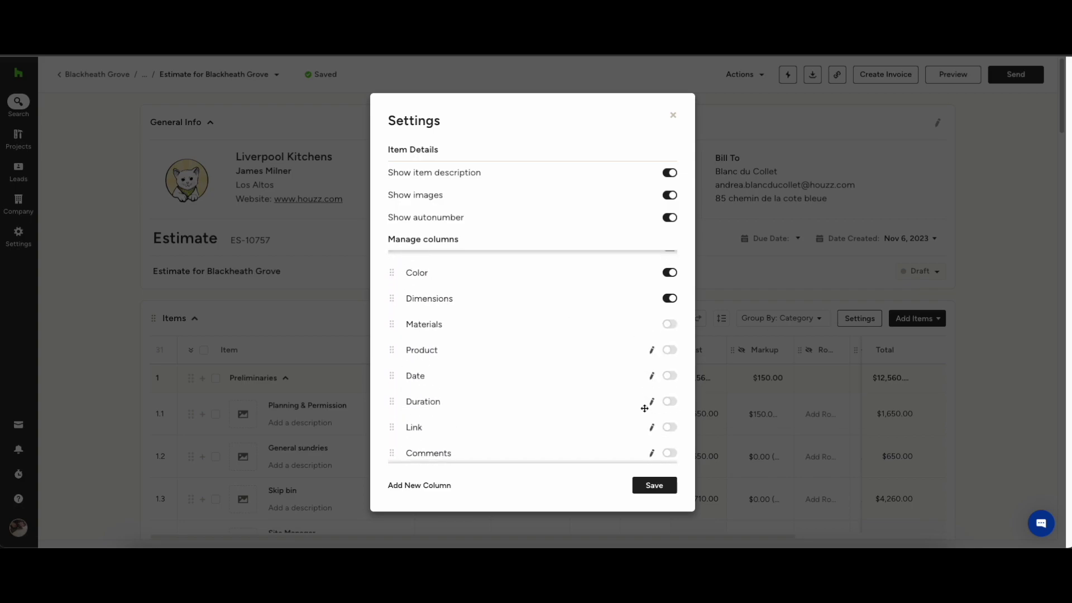
scroll(646, 407, "up", 3)
left_click(669, 420)
left_click(670, 394)
left_click(670, 368)
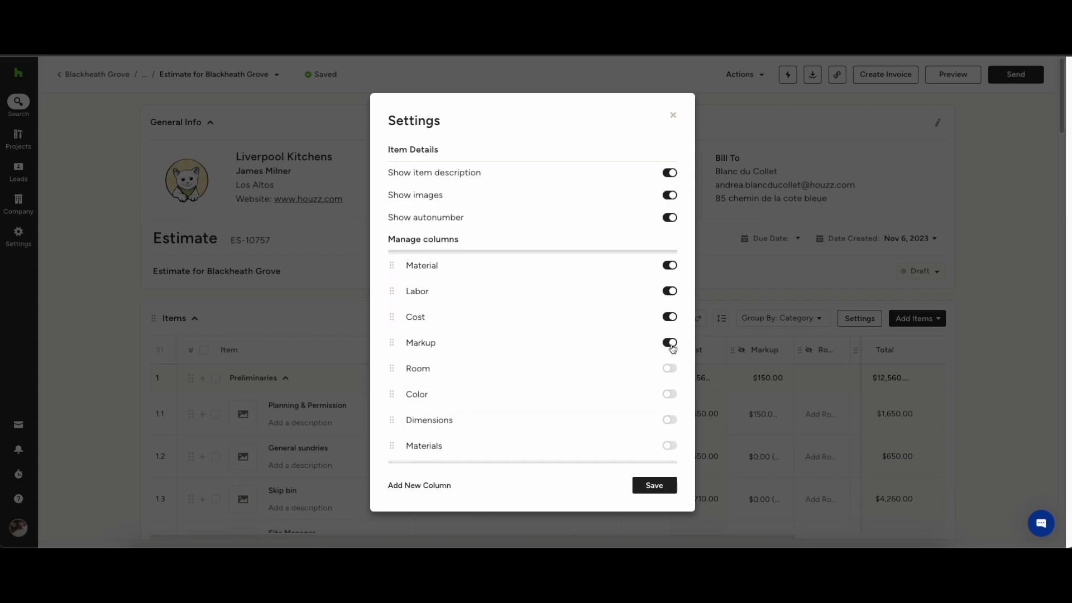
left_click(669, 342)
scroll(668, 348, "up", 2)
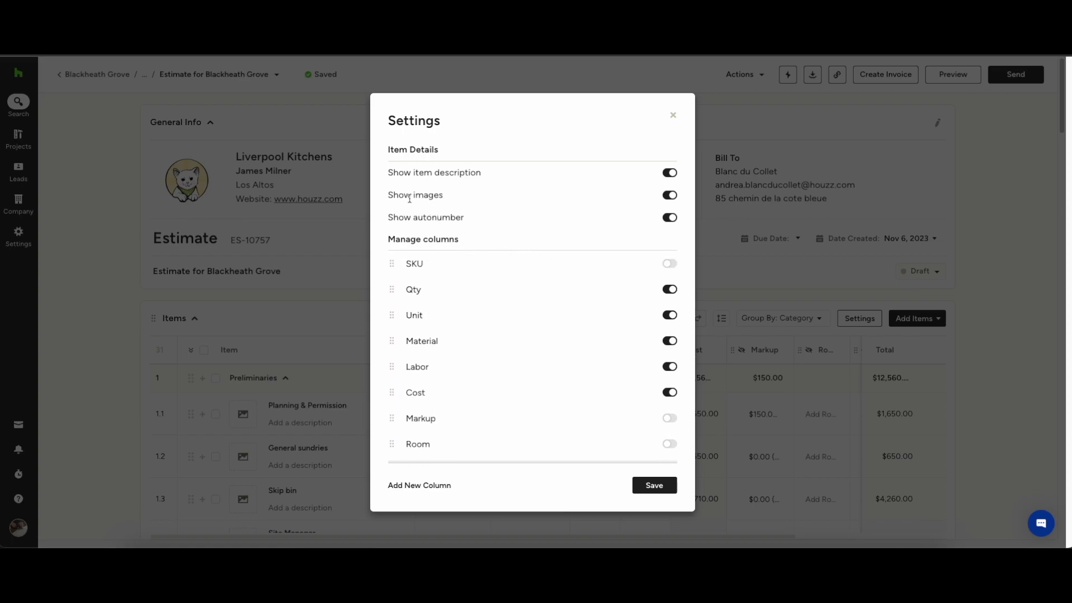
left_click(670, 196)
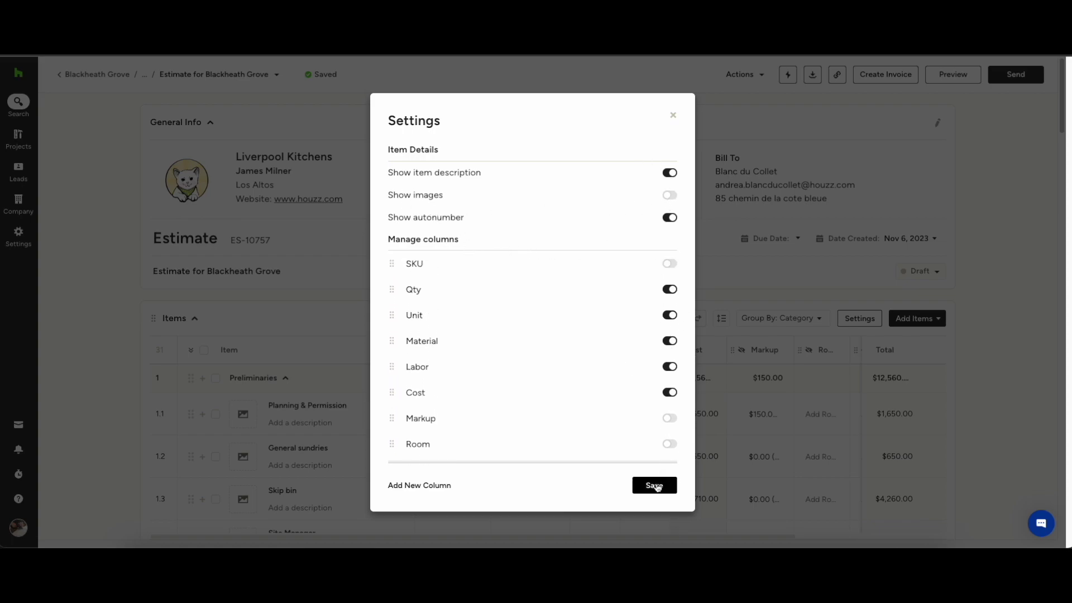
left_click(654, 485)
Add Reinforced wall from Catalog > Demolition of exteriors > Demolish - concrete - walls.
left_click(936, 319)
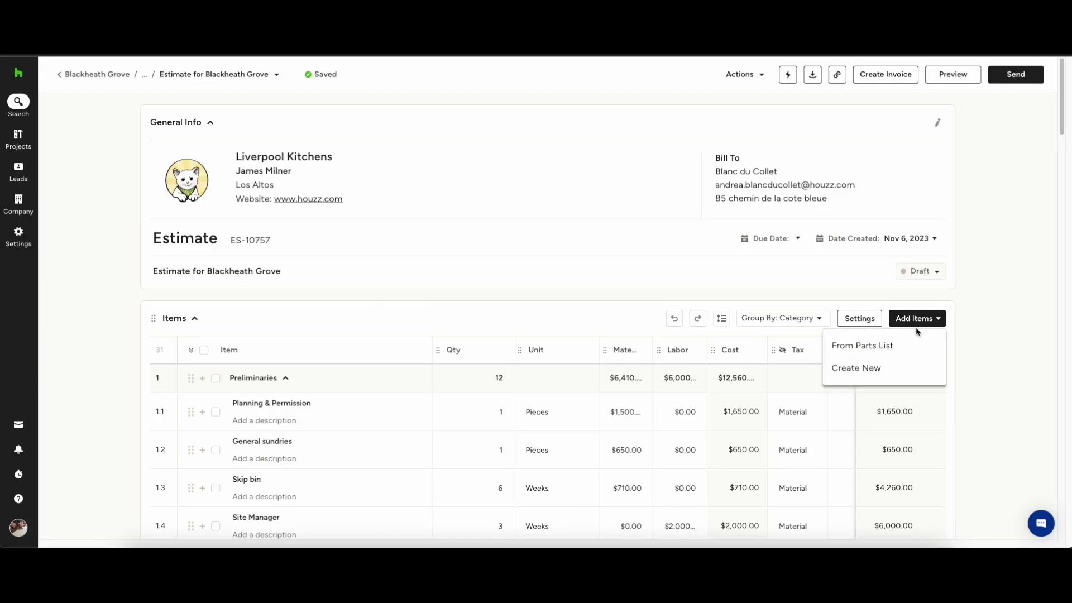
left_click(885, 347)
left_click(841, 226)
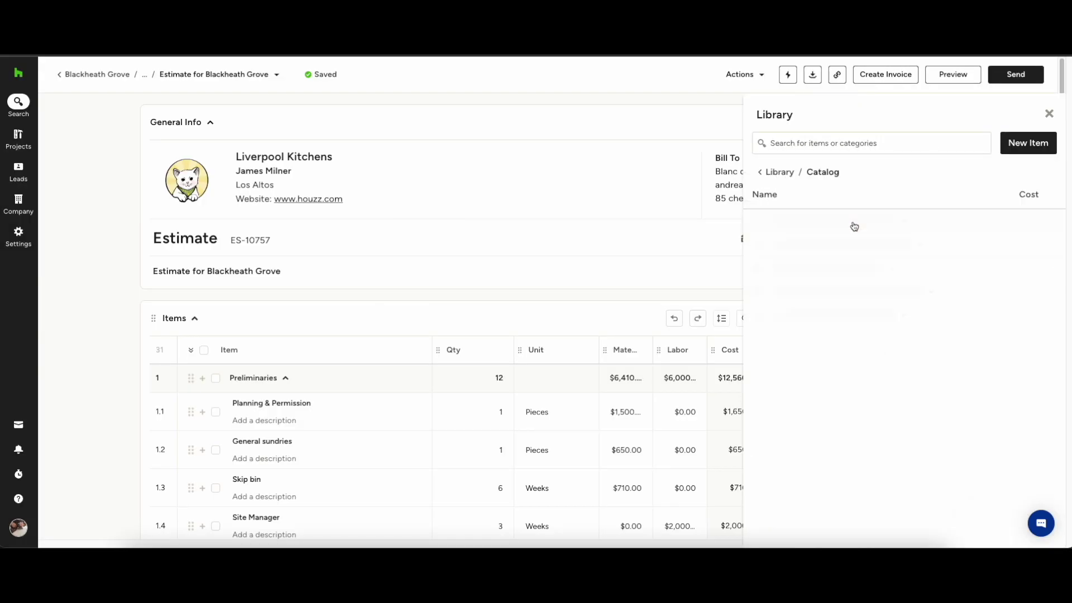
left_click(893, 267)
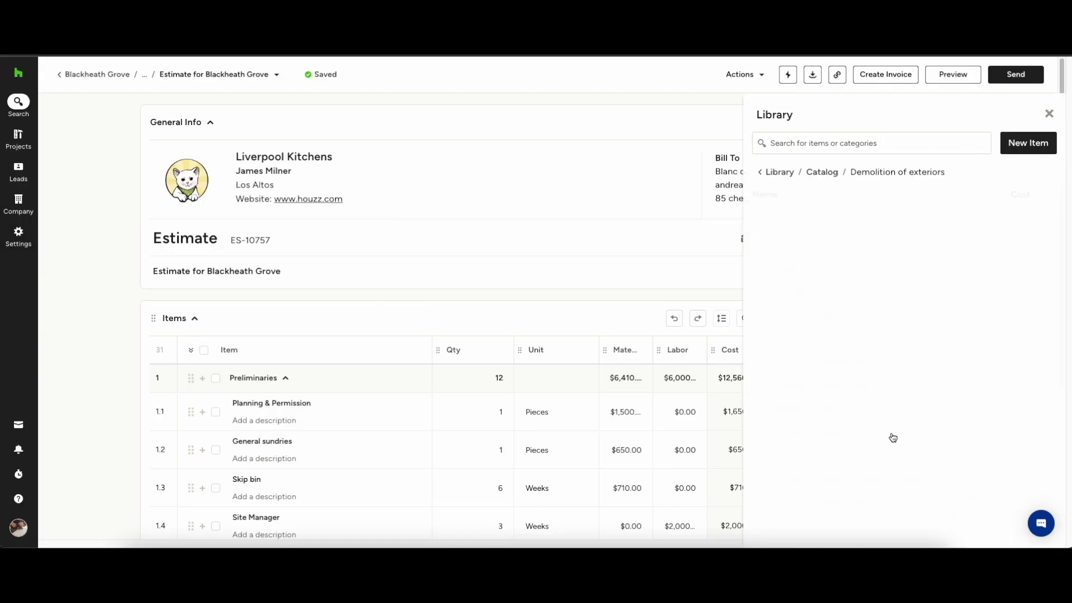
left_click(883, 291)
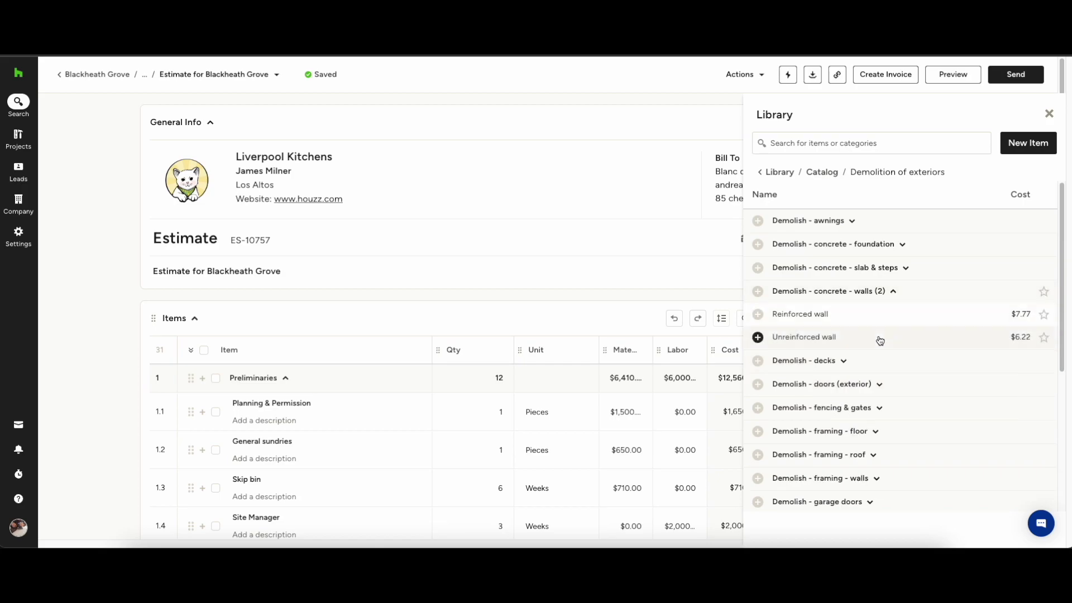
left_click(758, 315)
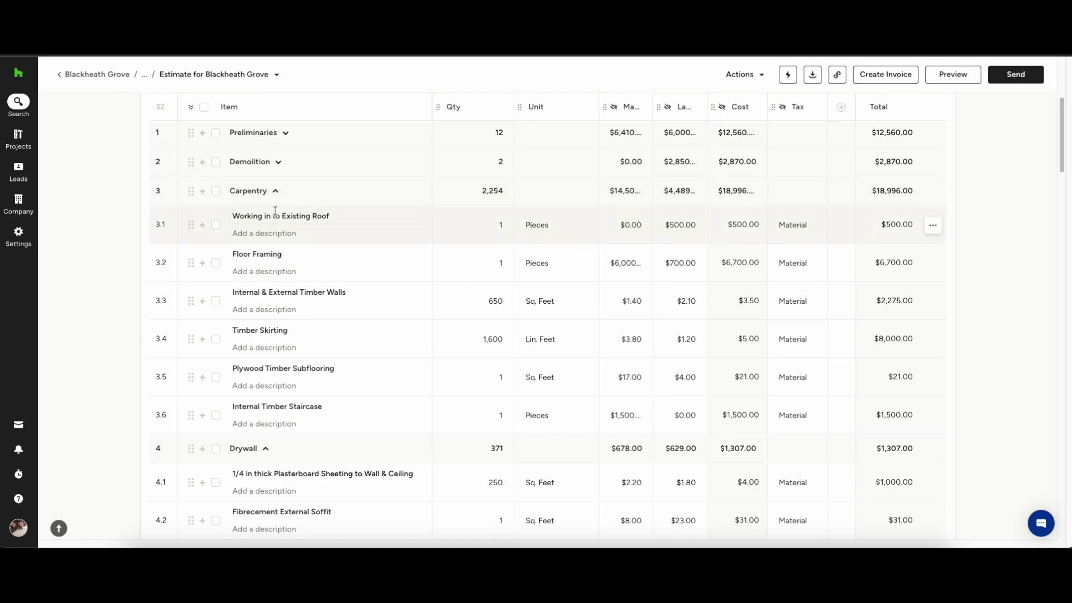
Add a new item named Cabinetry below Internal Timber Staircase.
scroll(309, 333, "down", 1)
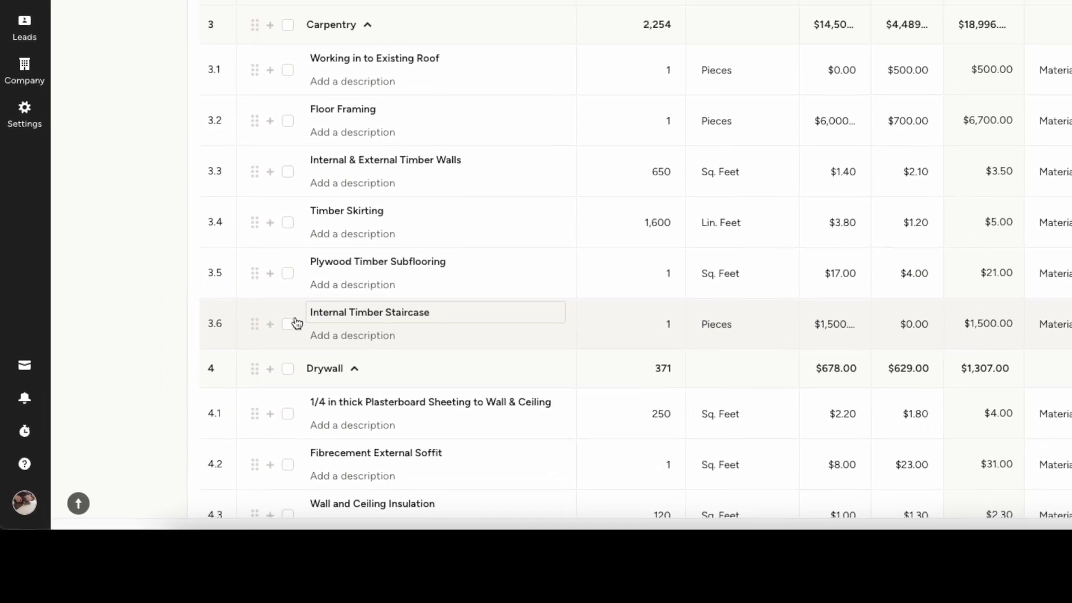
left_click(283, 310)
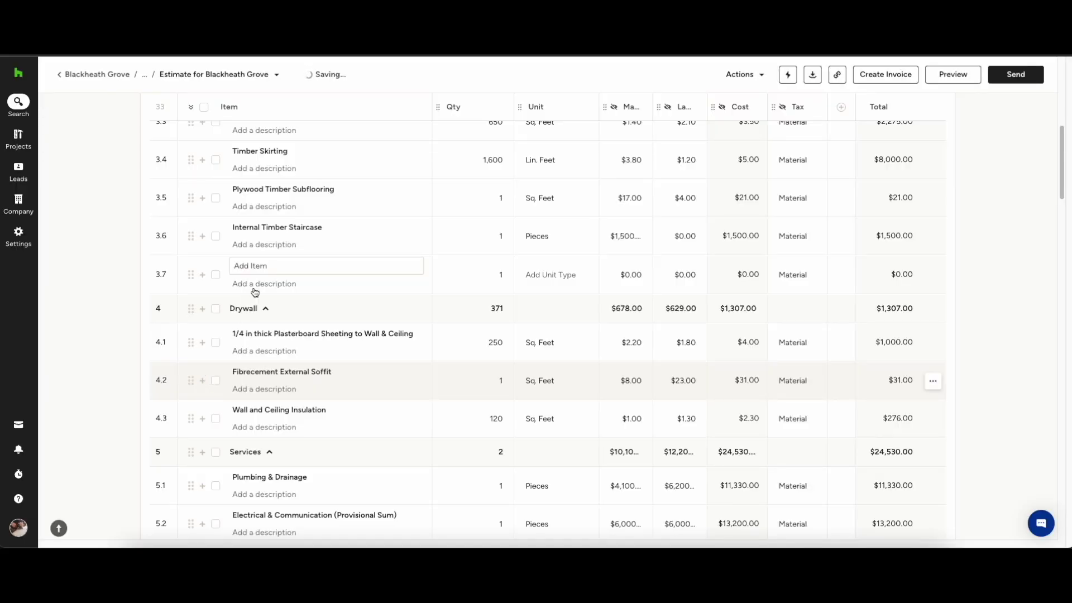
left_click(269, 266)
type("Cab")
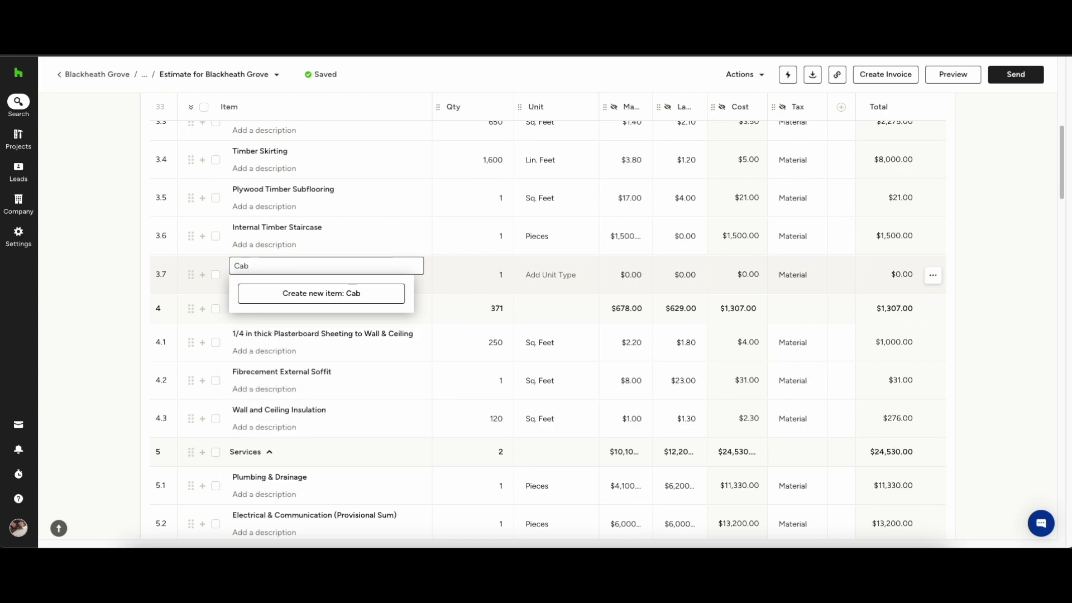
type("inetry")
key("Return")
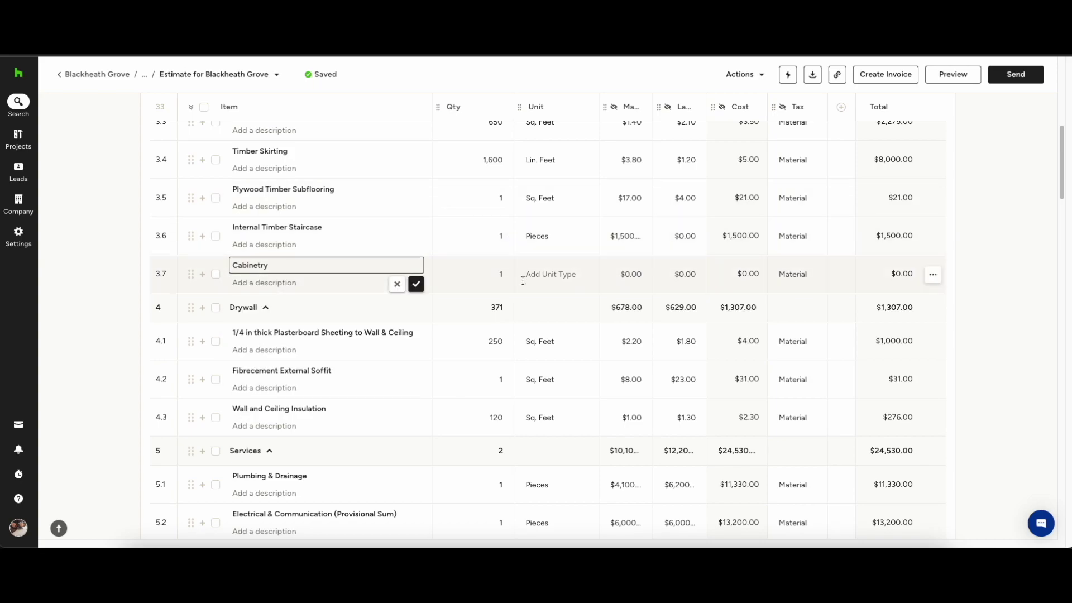
left_click(416, 284)
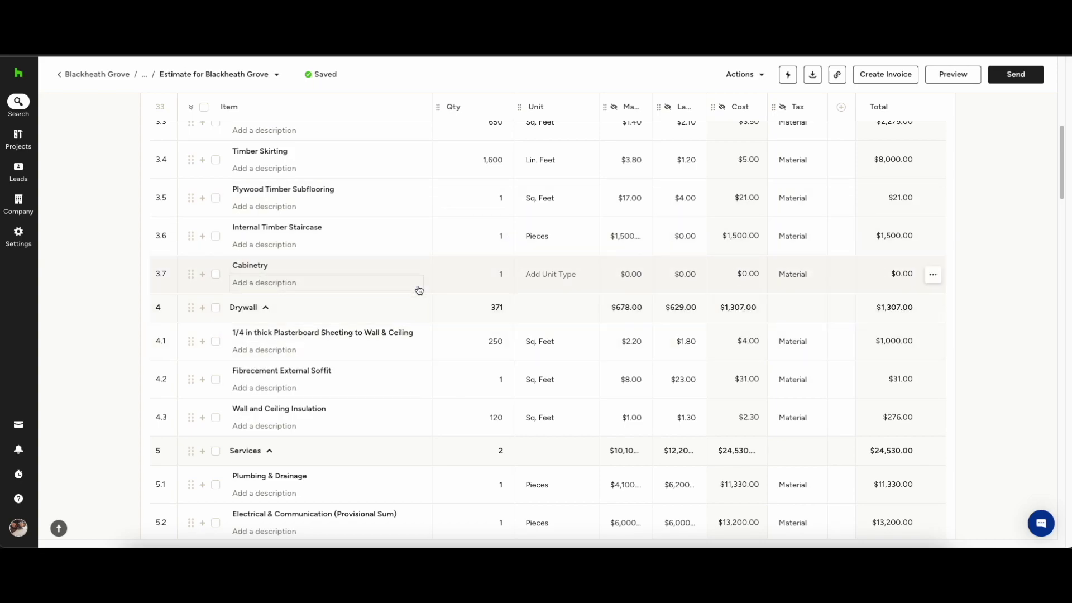
Set the Cabinetry quantity to 4 Pieces.
left_click(493, 273)
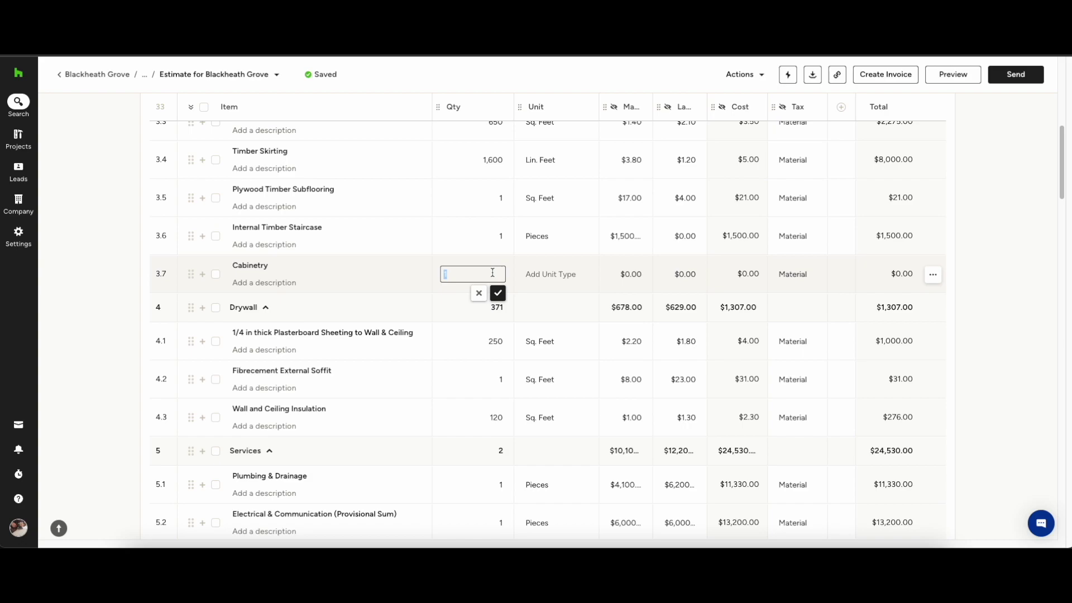
type("4")
left_click(575, 275)
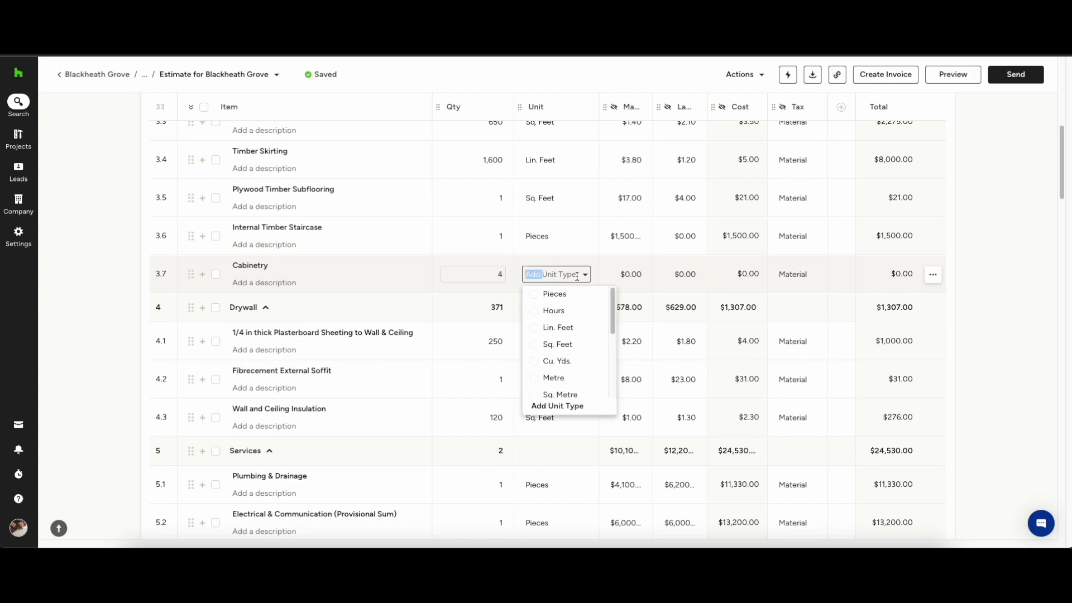
left_click(547, 296)
Give Cabinetry $4,500 material and $250 labor, for a $19,000 total.
left_click(623, 274)
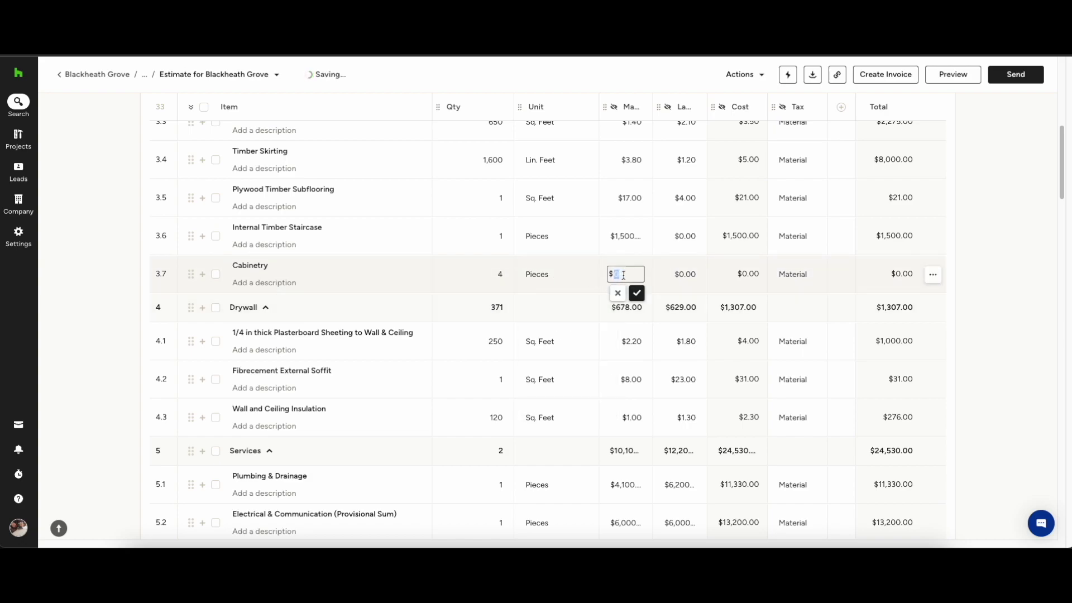
type("450")
left_click(686, 268)
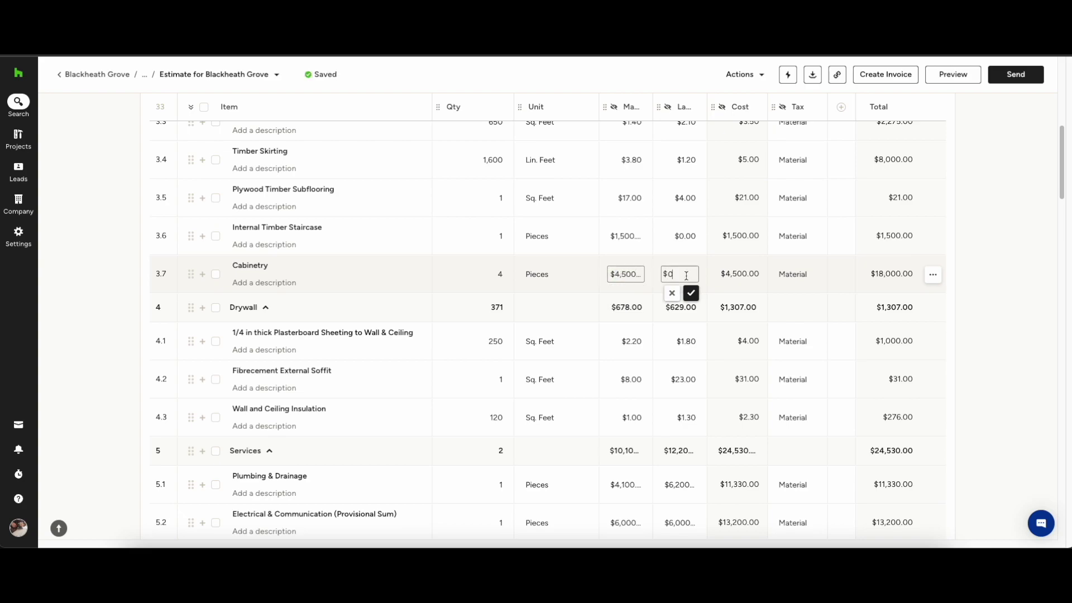
type("250")
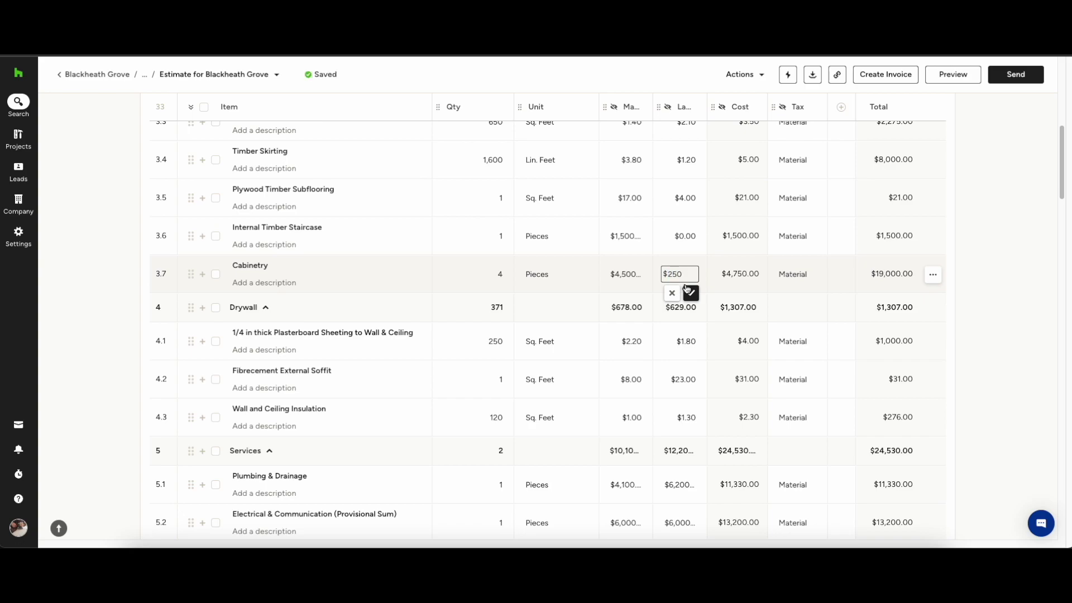
left_click(691, 294)
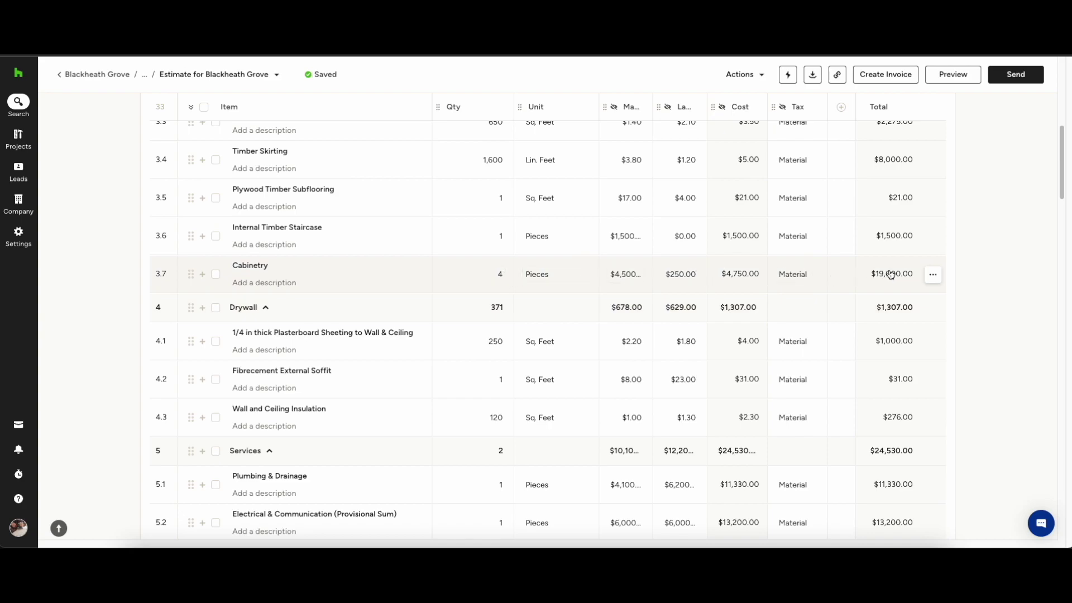
scroll(391, 279, "down", 1)
right_click(287, 254)
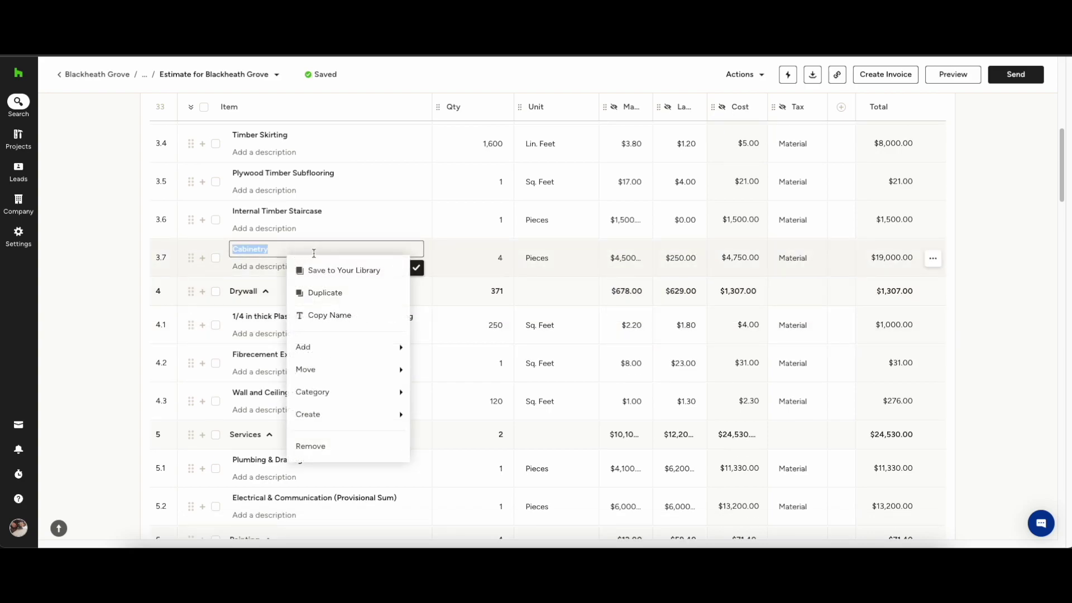
mouse_move(332, 353)
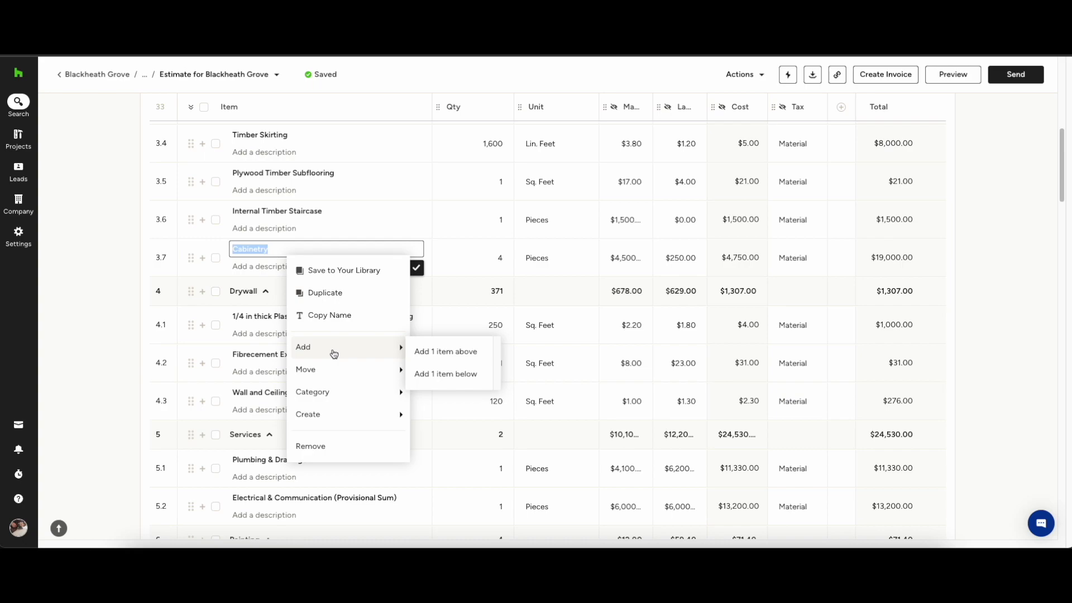
mouse_move(373, 422)
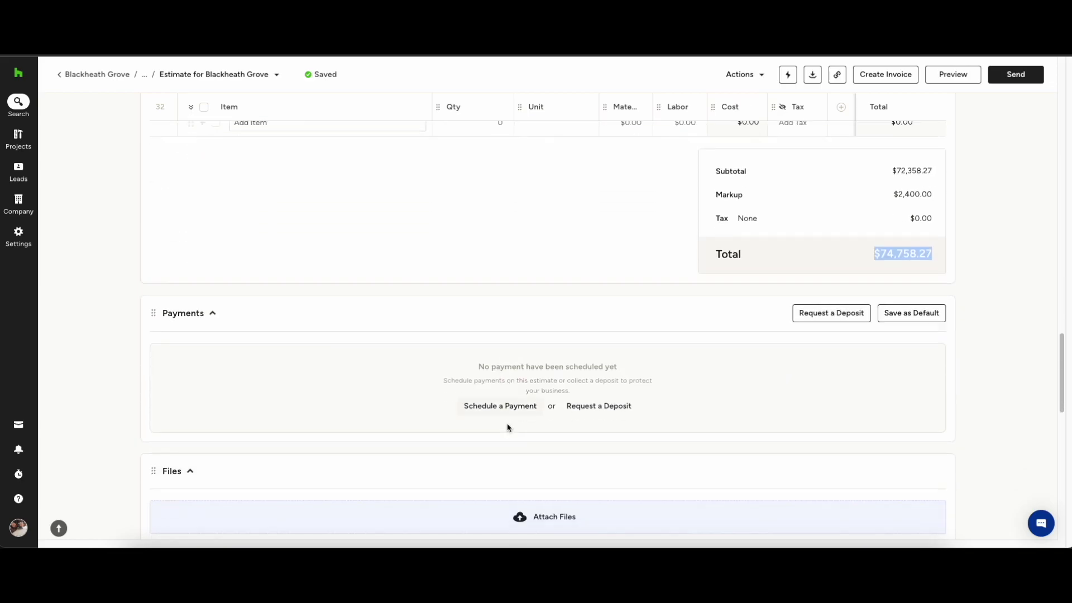
scroll(505, 426, "down", 2)
Schedule three equal payments for the estimate.
left_click(497, 335)
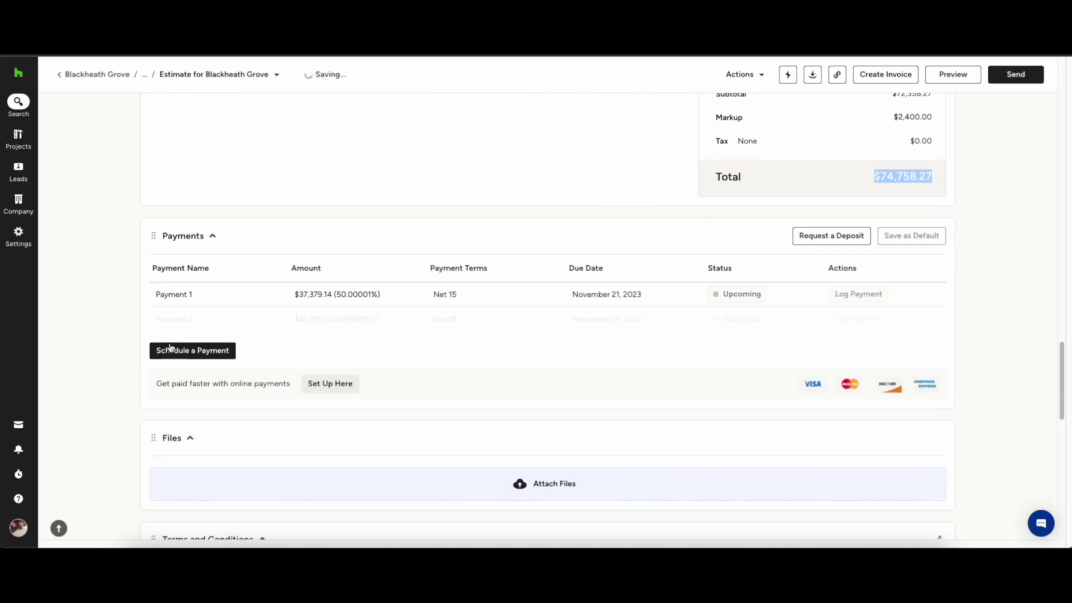
left_click(170, 347)
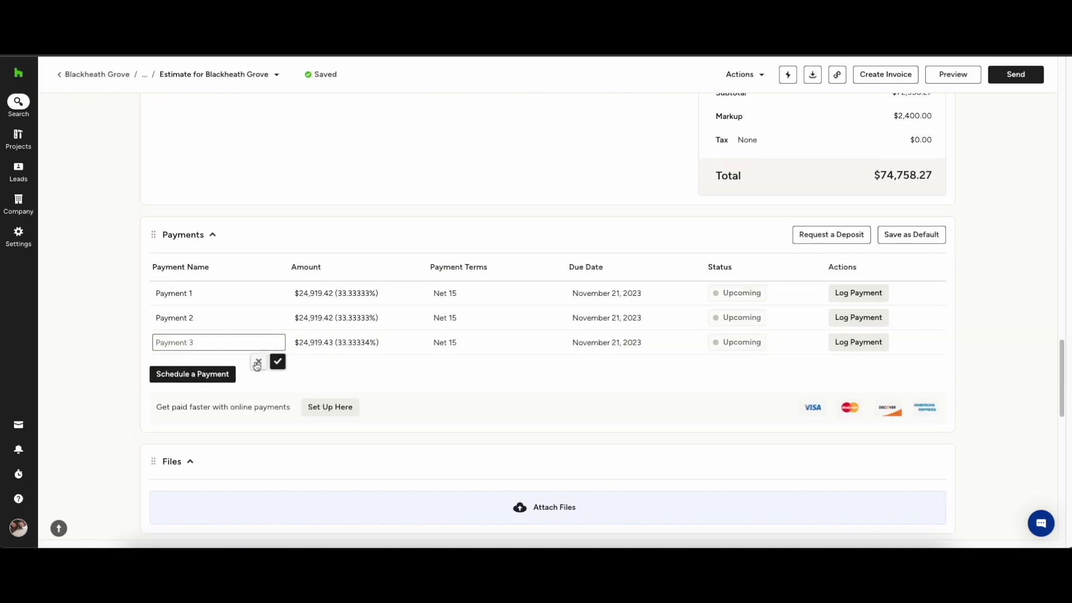
left_click(277, 362)
Set Payment 2 due January 1, 2024 and Payment 3 due April 1, 2024.
left_click(664, 319)
left_click(694, 340)
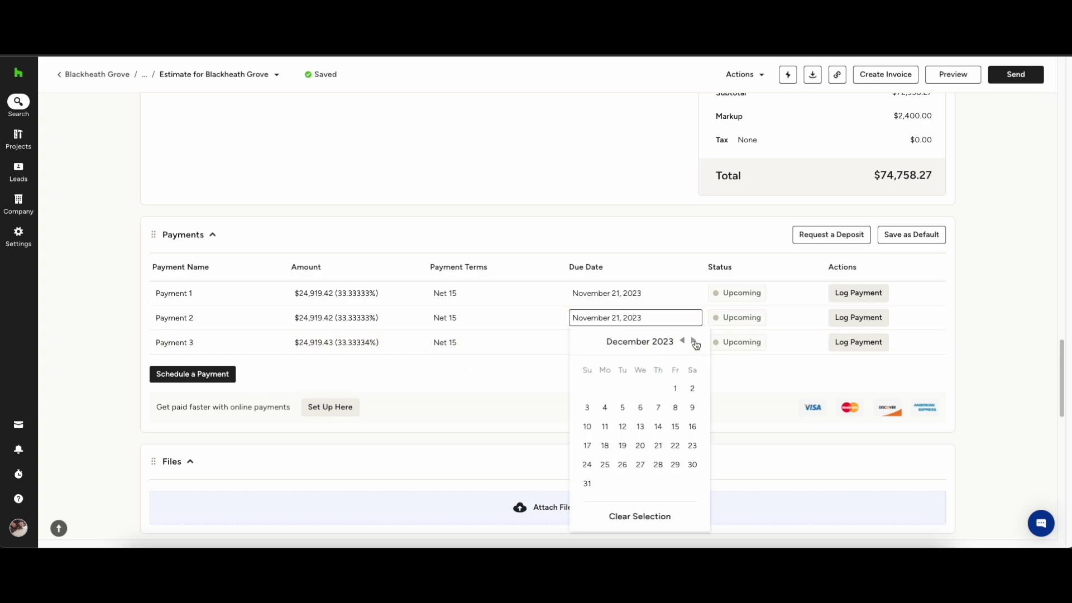
left_click(693, 341)
left_click(622, 390)
left_click(618, 317)
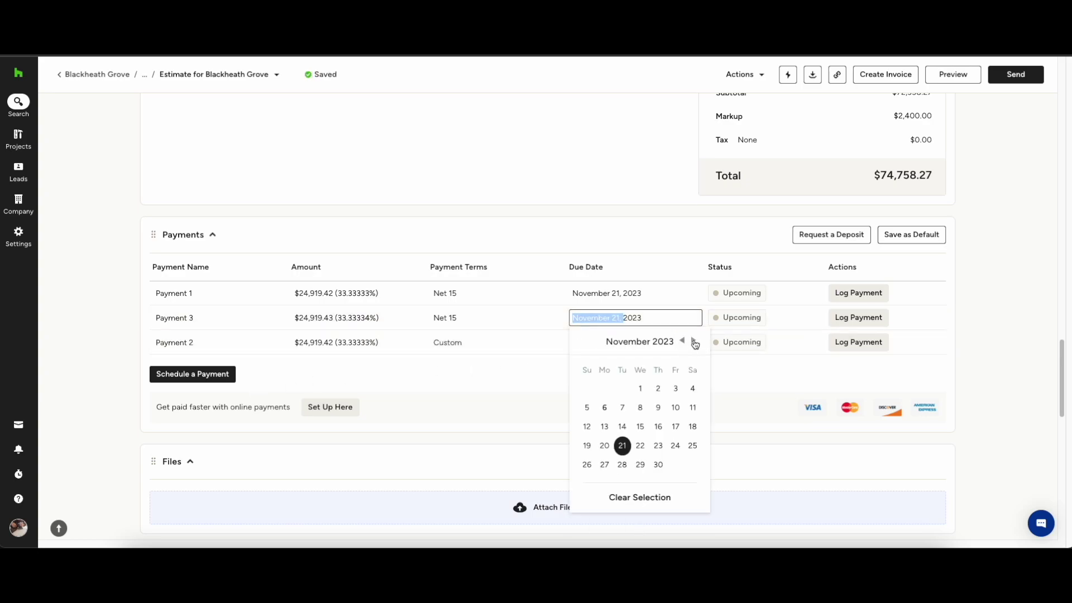
left_click(694, 340)
left_click(694, 340)
left_click(693, 340)
left_click(694, 340)
left_click(694, 340)
left_click(605, 389)
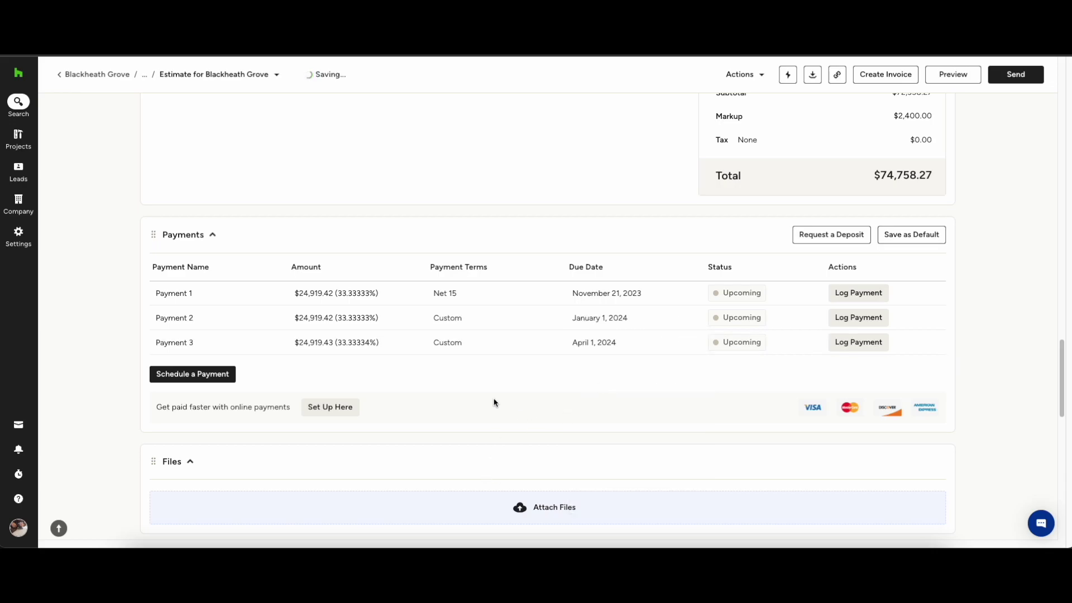
scroll(505, 419, "down", 3)
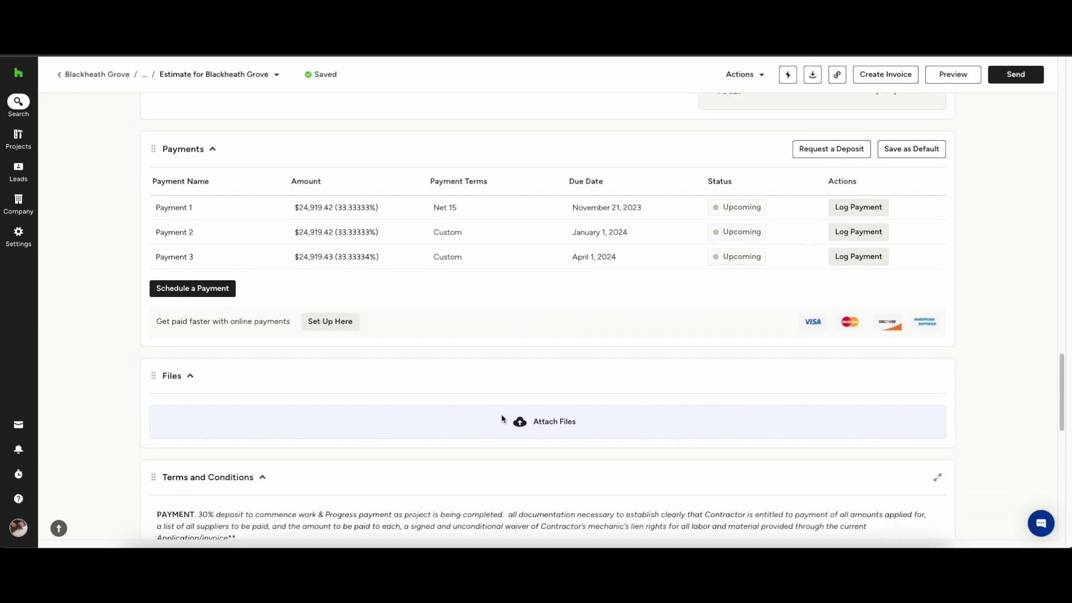
left_click(571, 363)
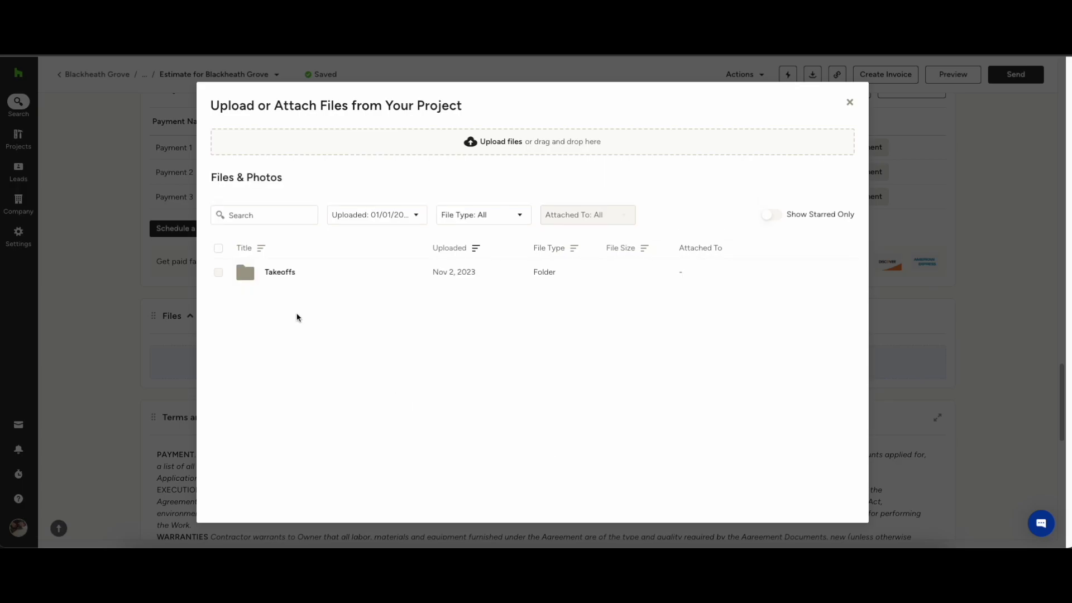
left_click(472, 142)
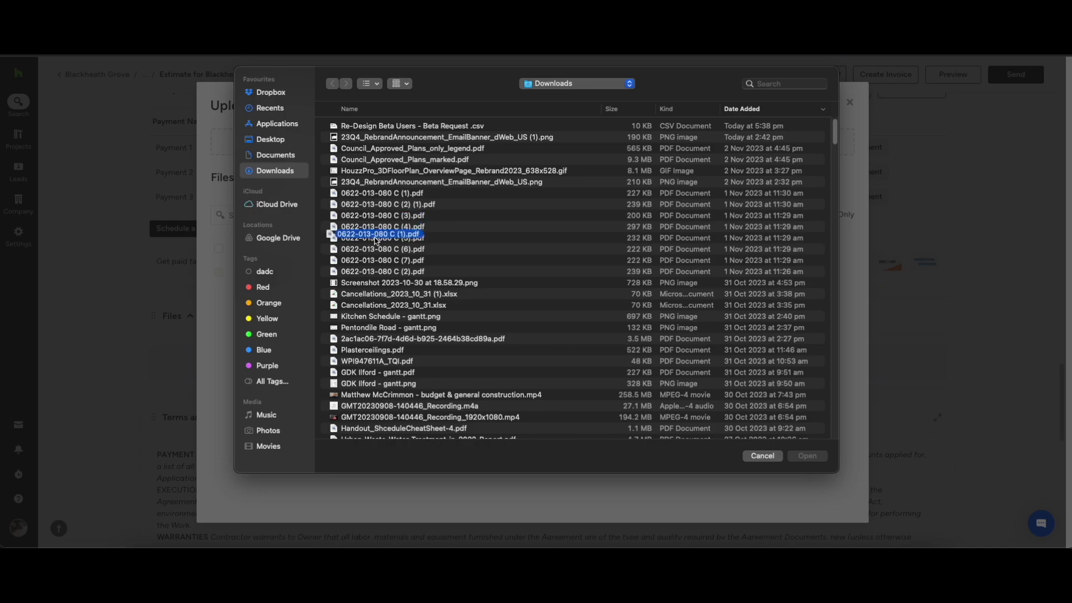
left_click(380, 195)
left_click(764, 457)
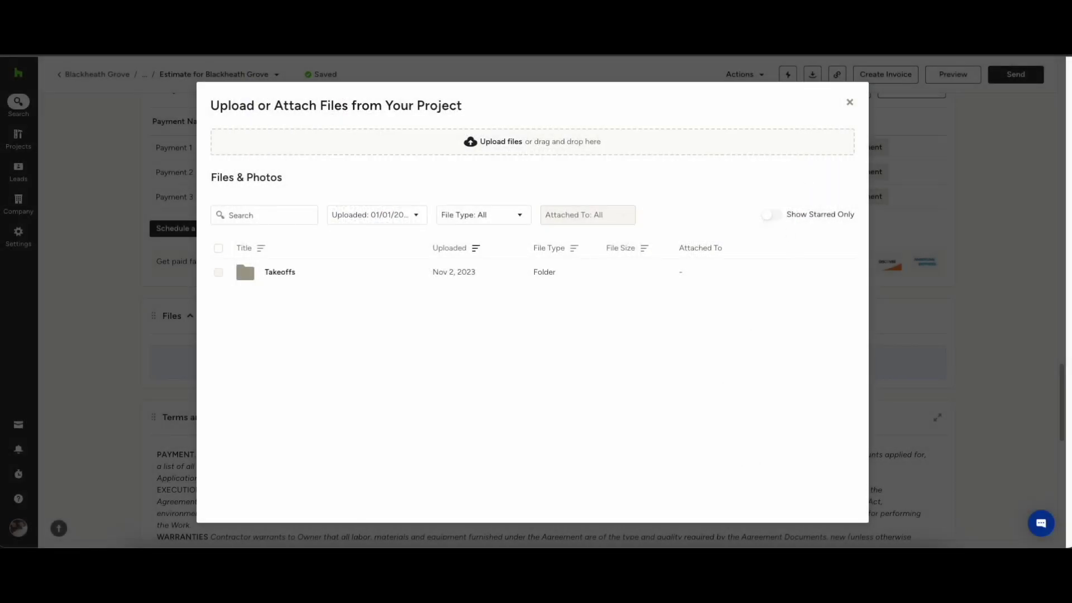
left_click(848, 105)
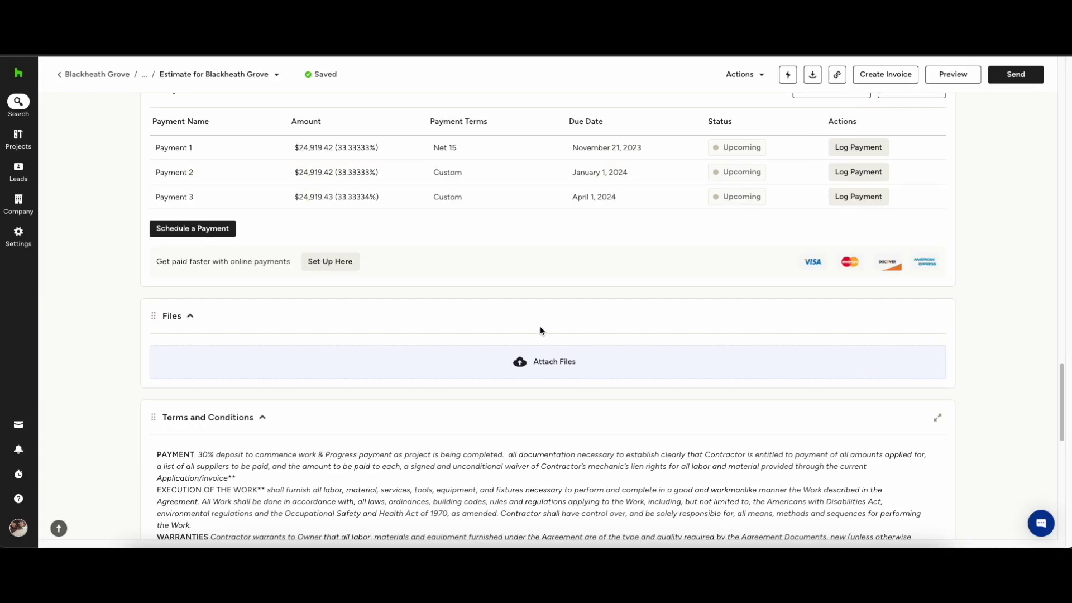
scroll(407, 359, "down", 2)
Check the saved terms templates without applying one, then preview estimate ES-10757.
scroll(274, 373, "down", 4)
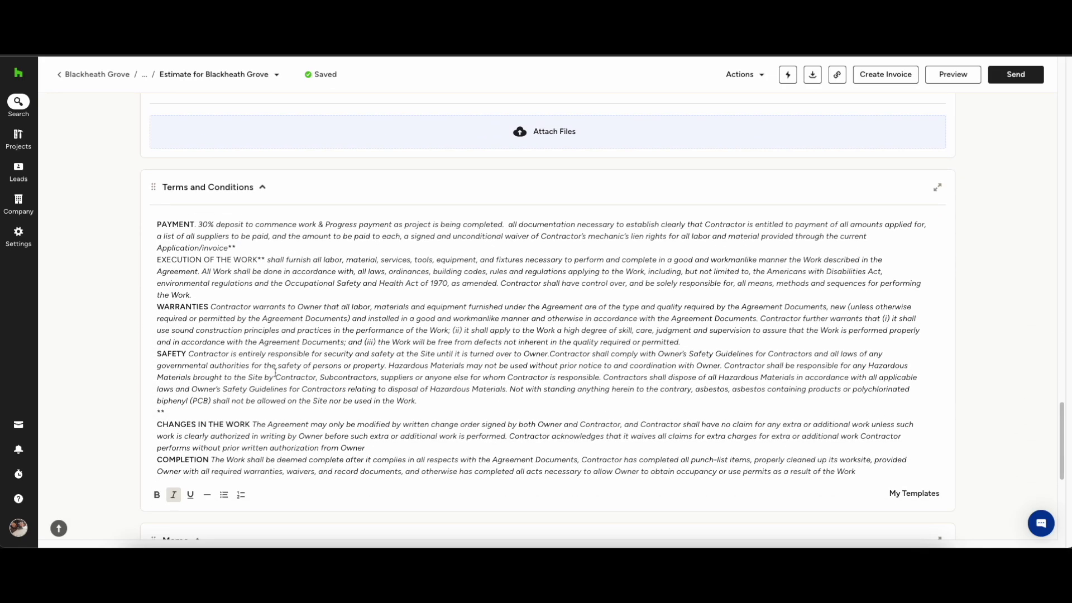
left_click(915, 493)
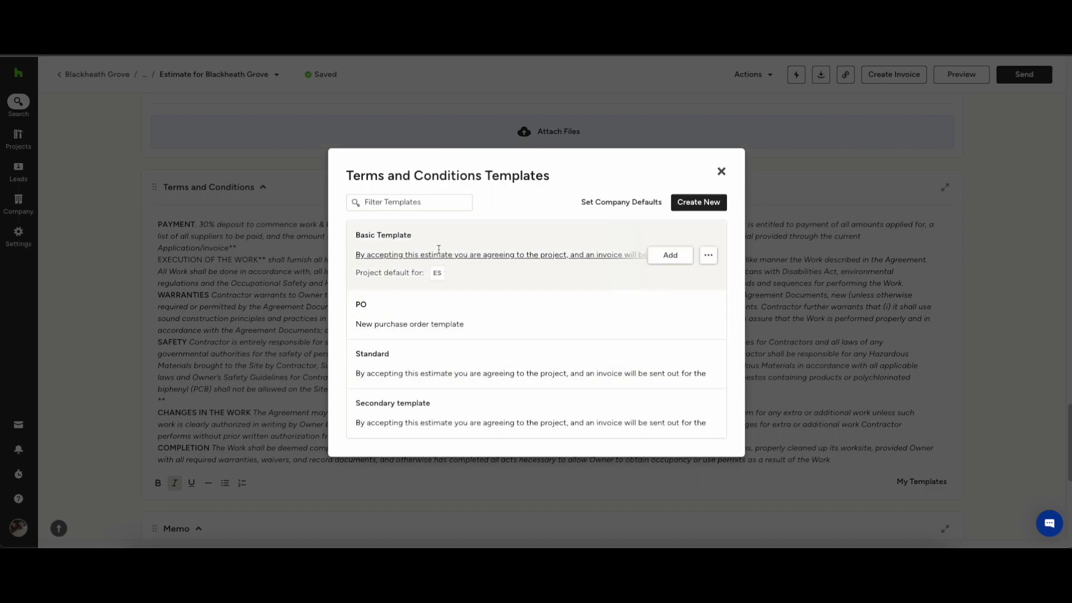
left_click(722, 177)
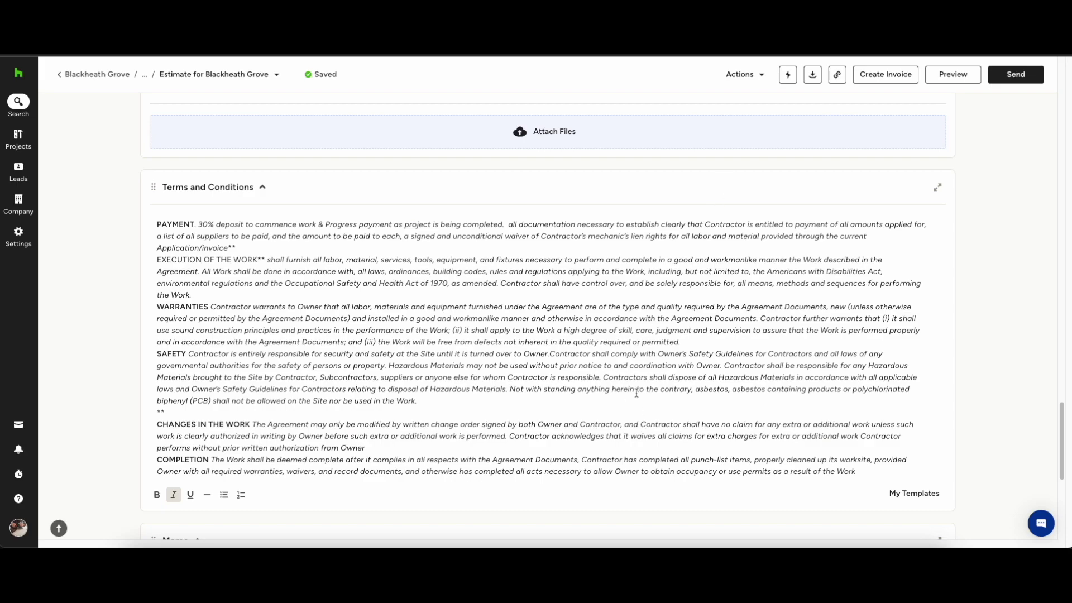
scroll(705, 323, "up", 15)
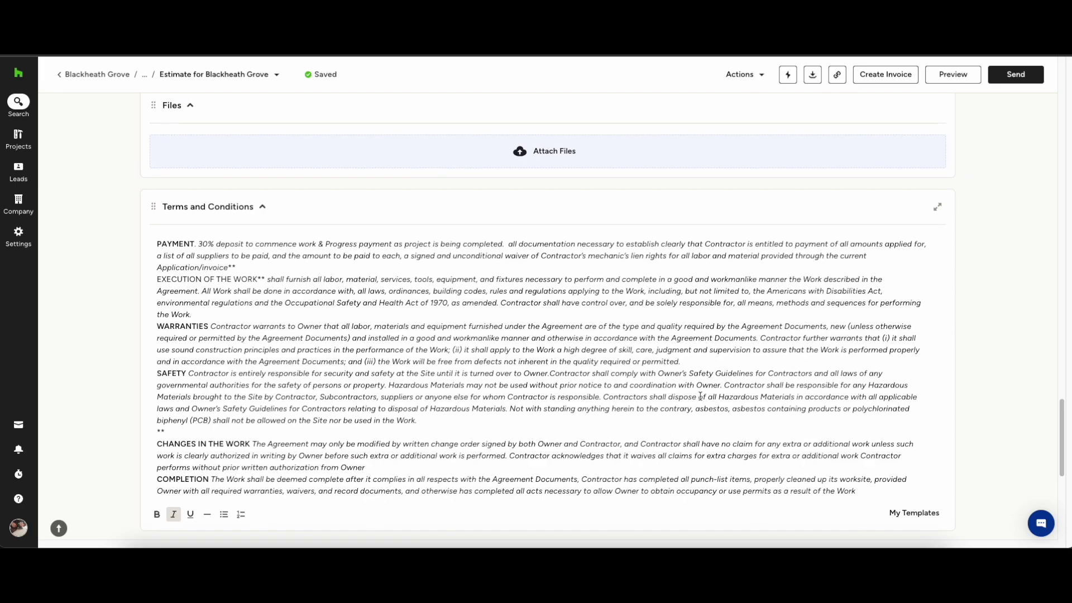
left_click(953, 74)
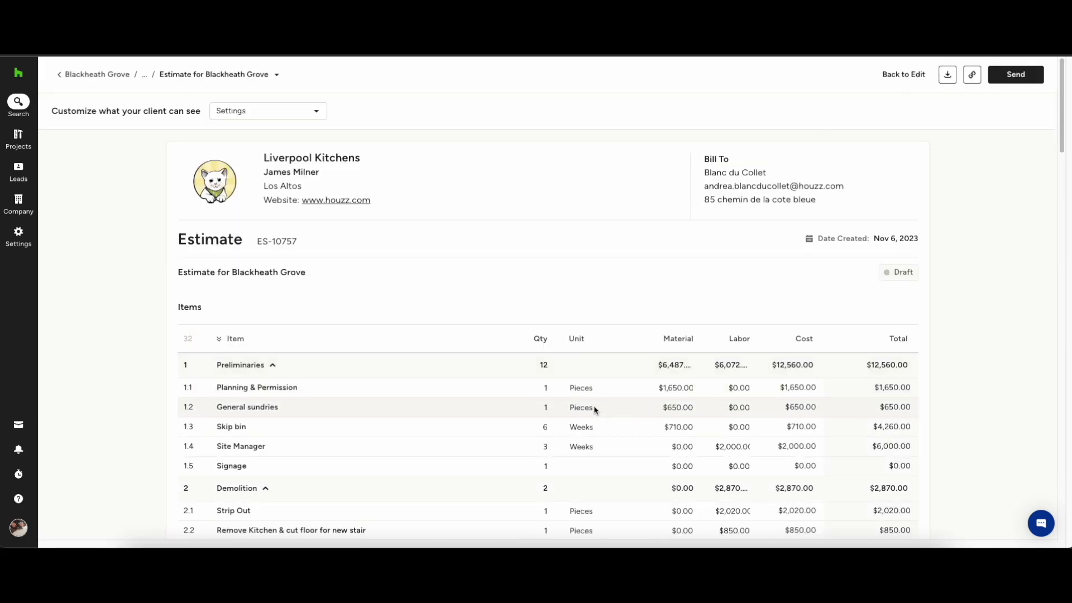
In the preview, hide the detailed breakdown and the Cost, Labor and Material columns, keeping Unit.
left_click(308, 116)
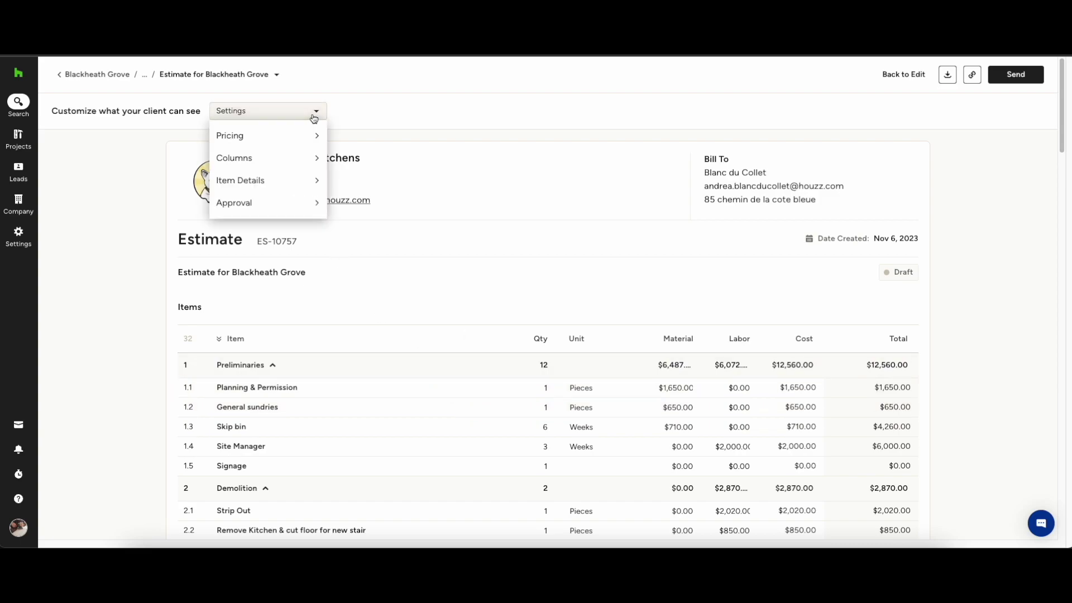
mouse_move(287, 138)
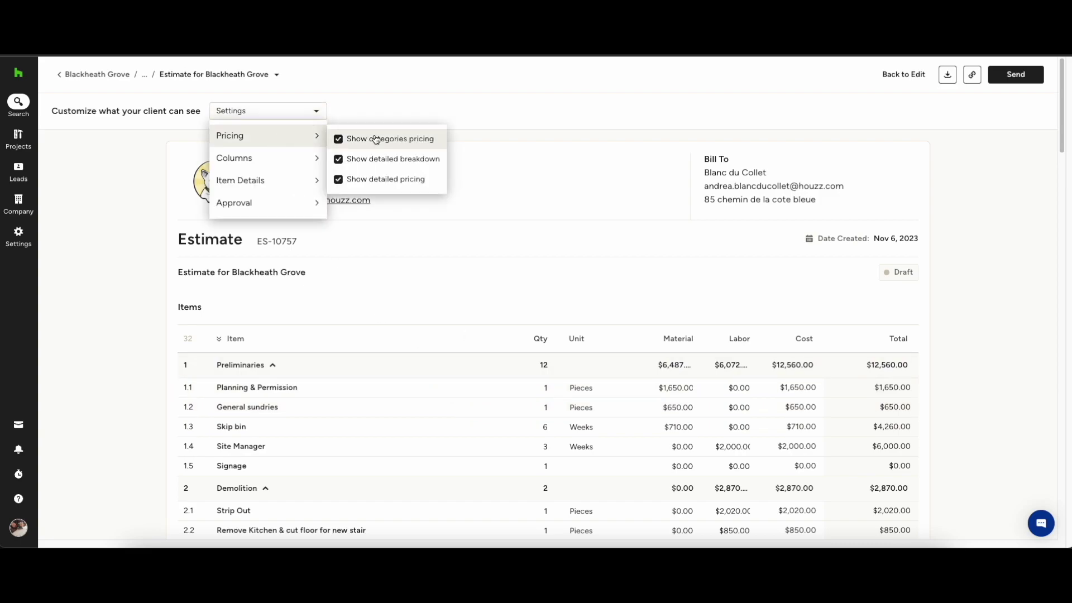
left_click(345, 162)
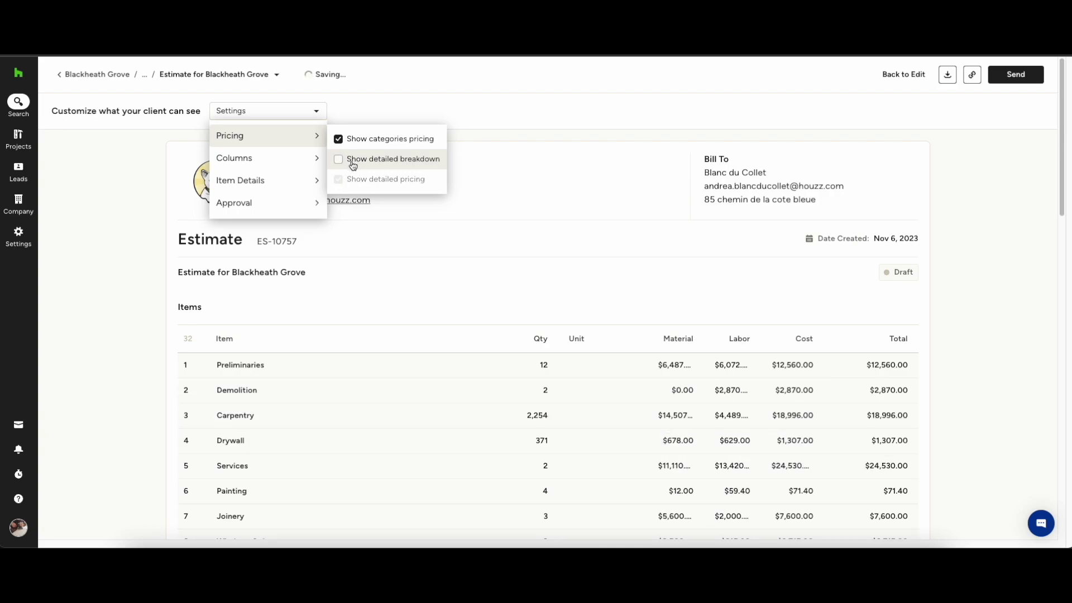
mouse_move(276, 159)
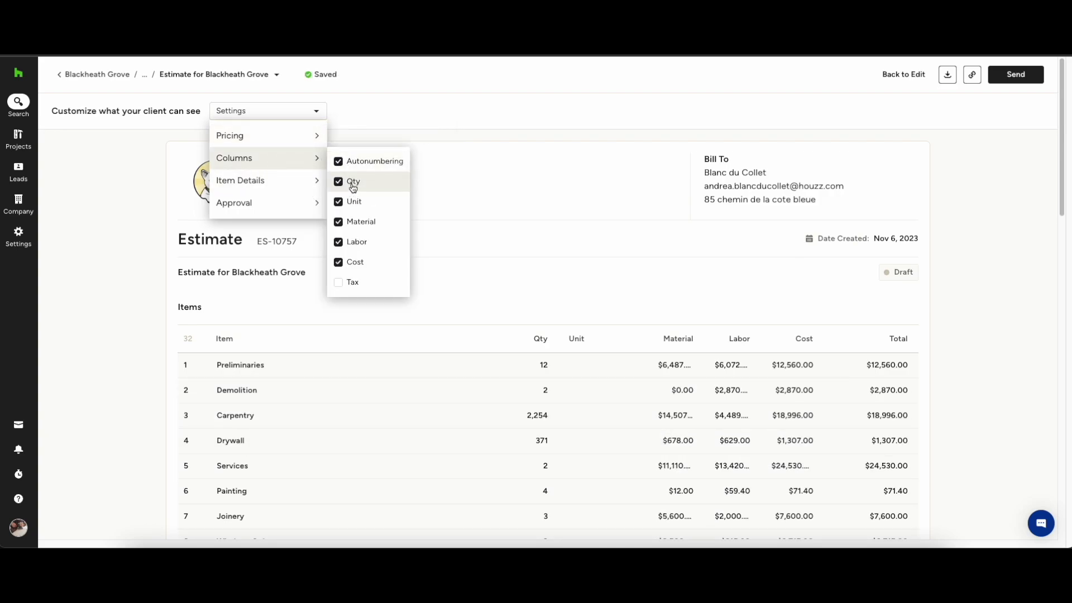
left_click(338, 262)
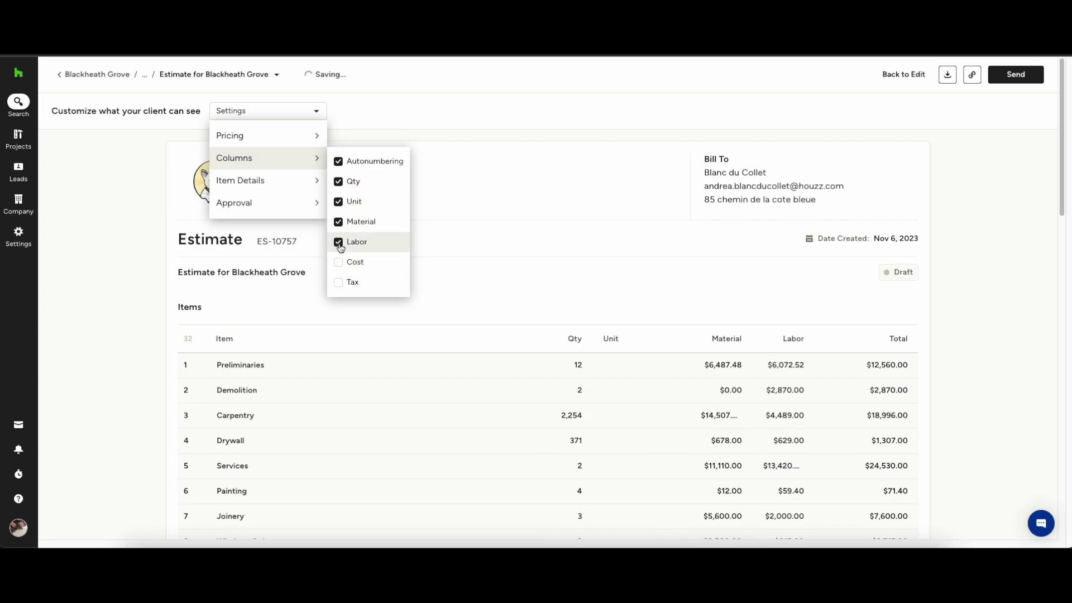
left_click(339, 243)
left_click(340, 224)
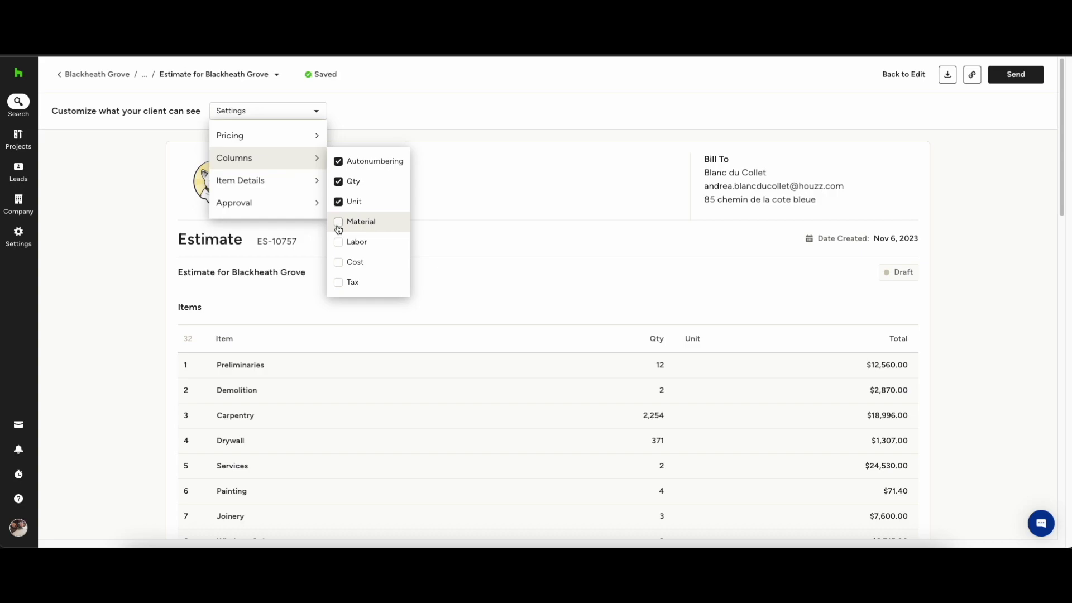
left_click(339, 202)
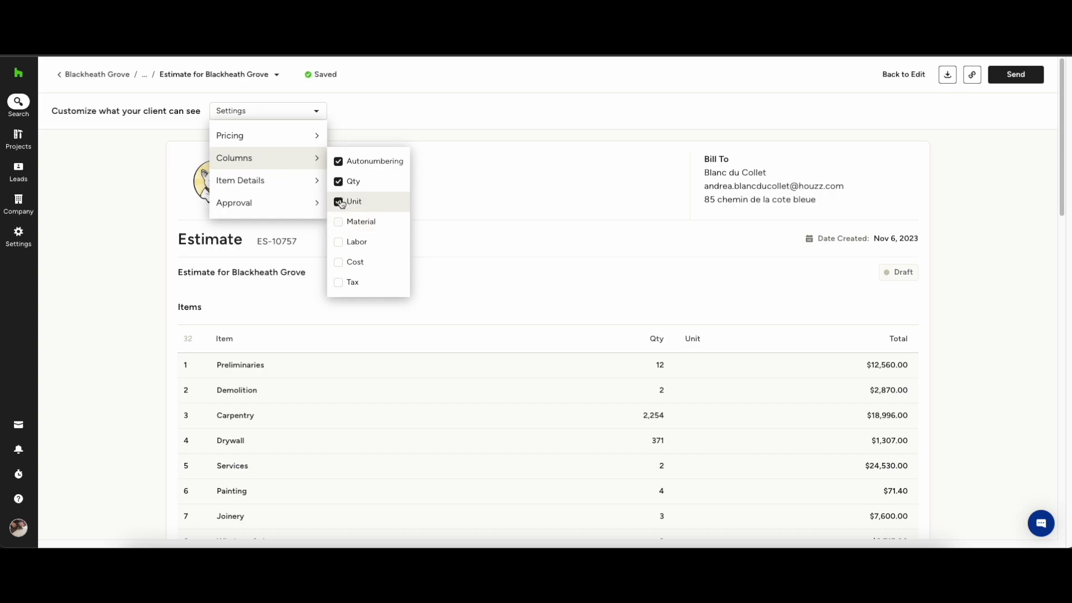
left_click(342, 205)
scroll(714, 454, "down", 20)
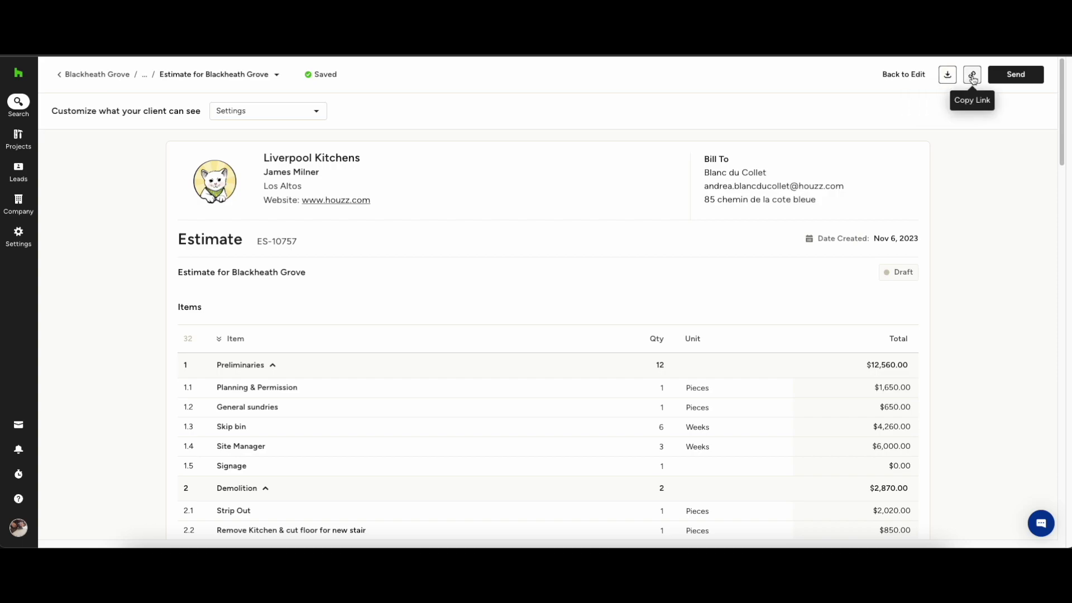
left_click(1030, 79)
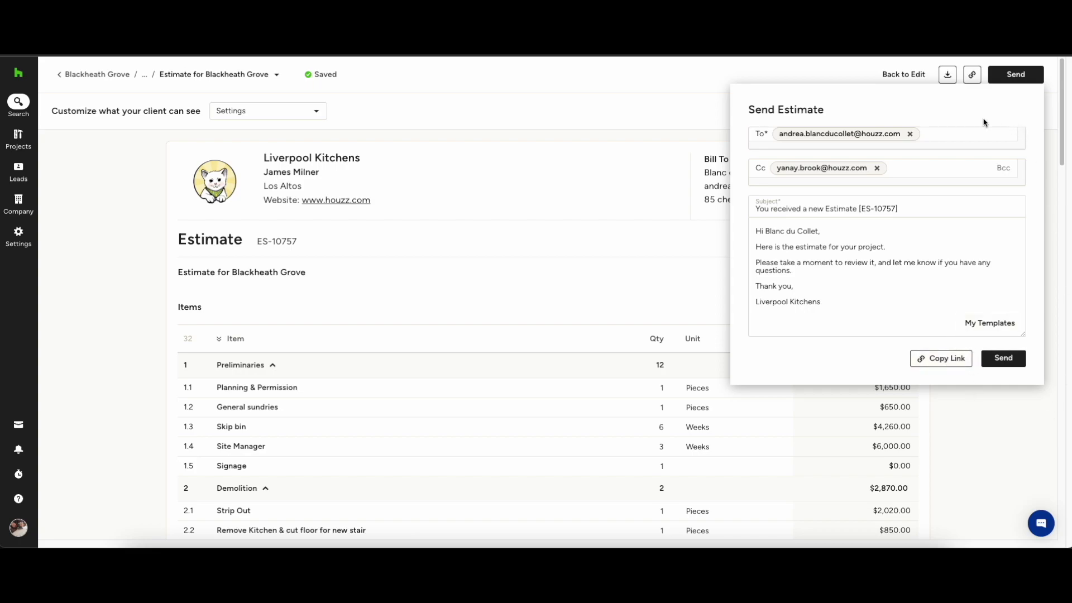
left_click(1014, 75)
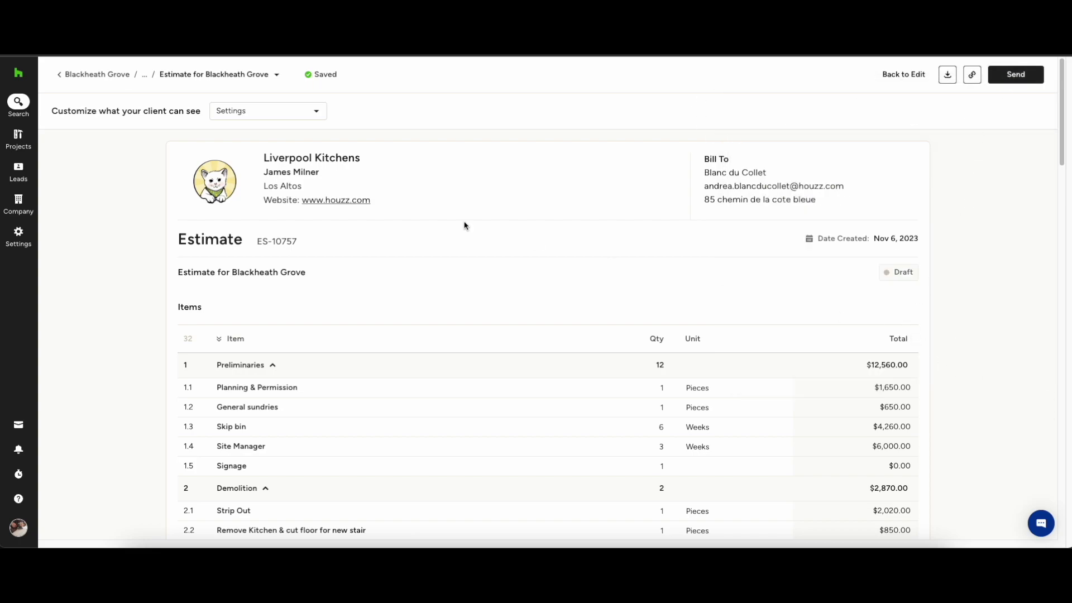